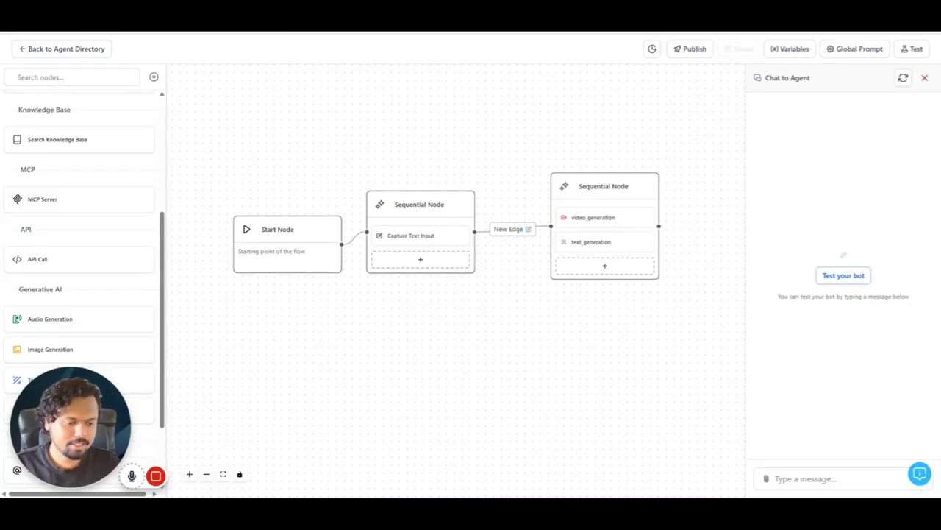
# Step: Send "hi" in the test chat and answer with the brief "I want to showcase the success story of a marketing automation consultant"
pyautogui.click(791, 477)
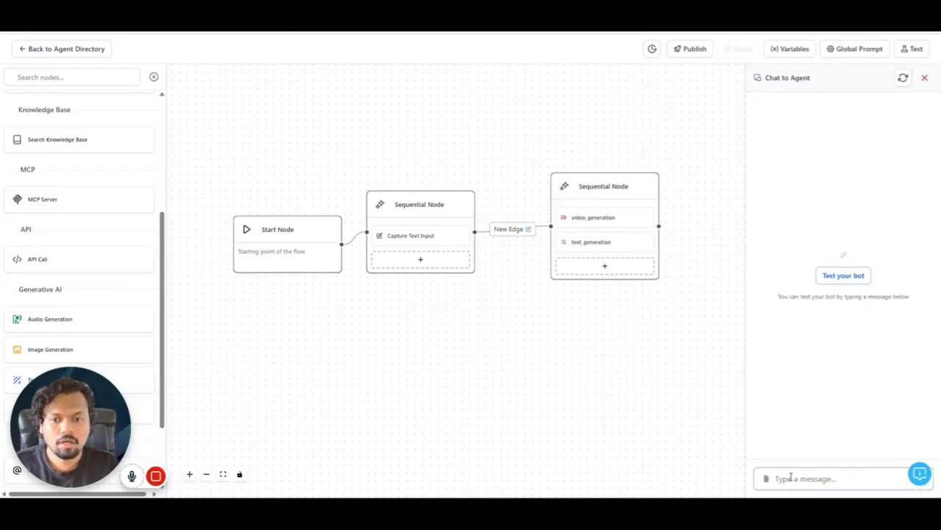
pyautogui.write('hi')
pyautogui.press('Return')
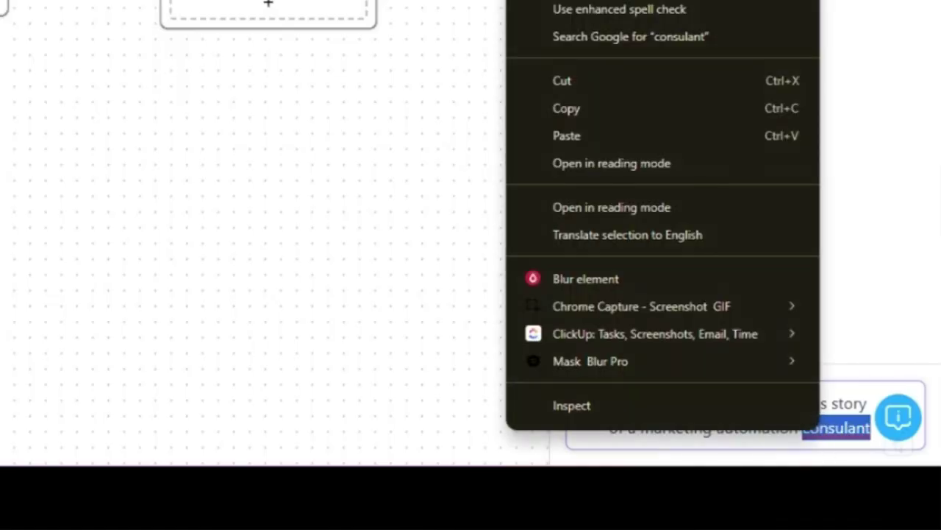
pyautogui.click(581, 2)
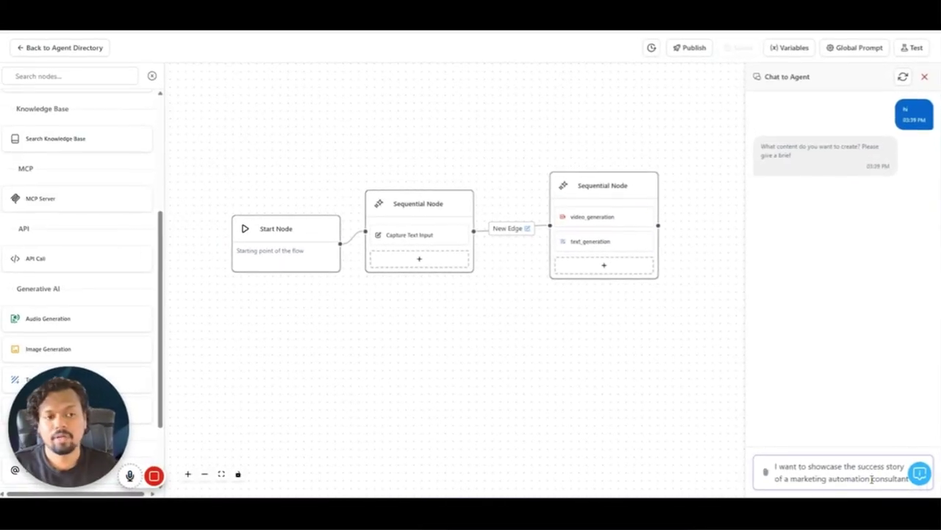
pyautogui.press('Return')
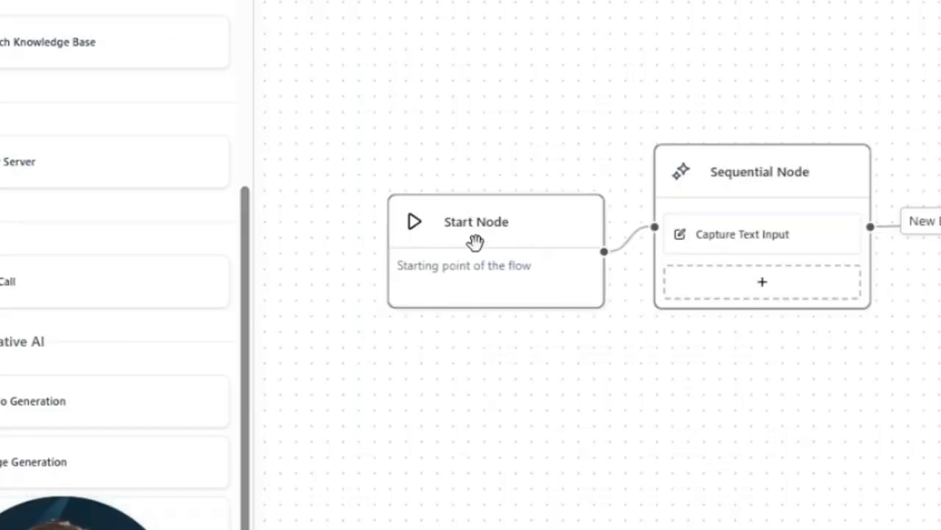
pyautogui.click(475, 242)
pyautogui.click(492, 382)
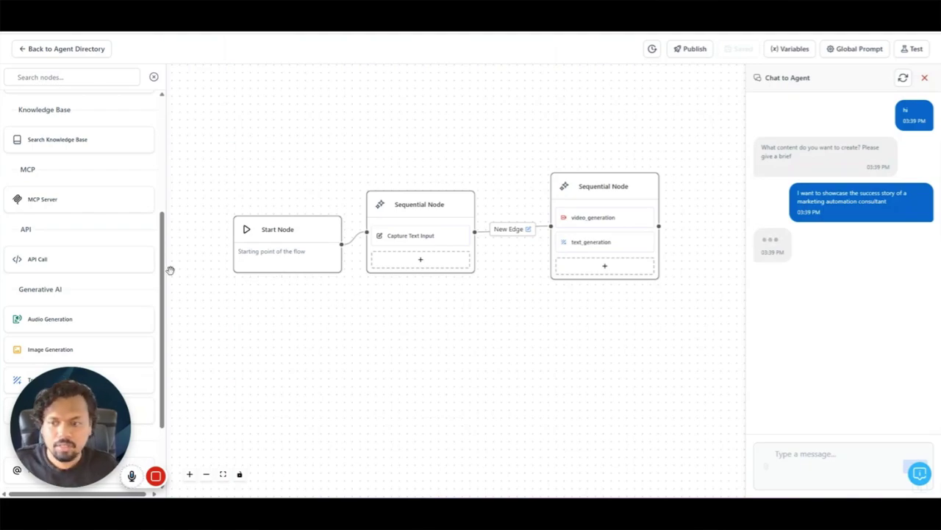
pyautogui.scroll(3, 92, 223)
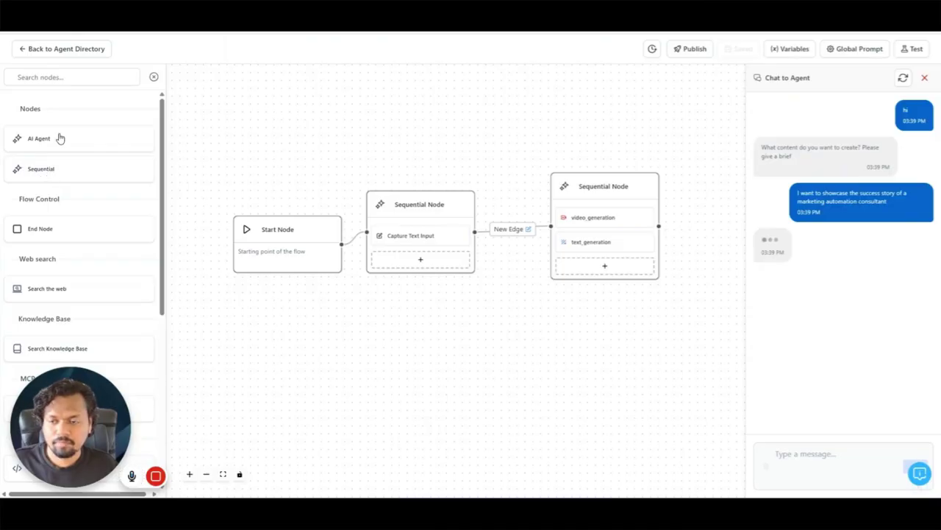
pyautogui.scroll(-1, 76, 137)
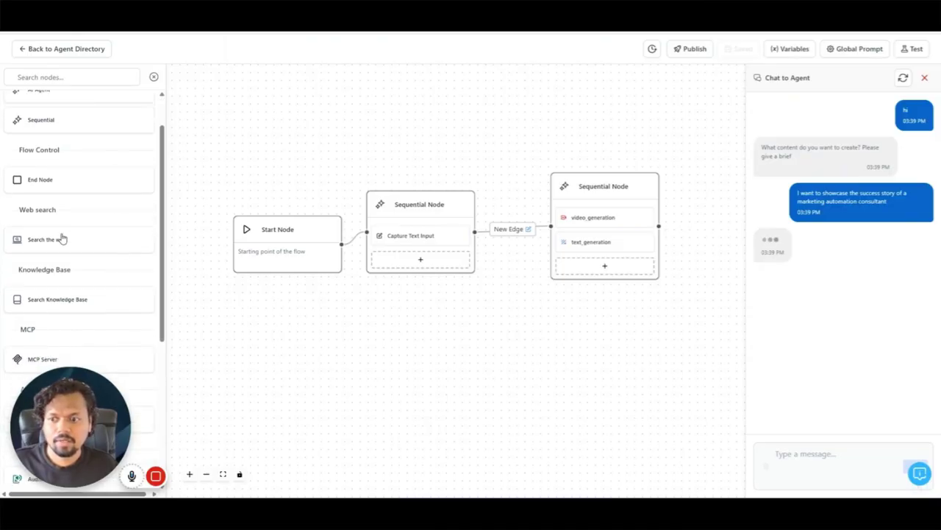
pyautogui.scroll(-1, 64, 265)
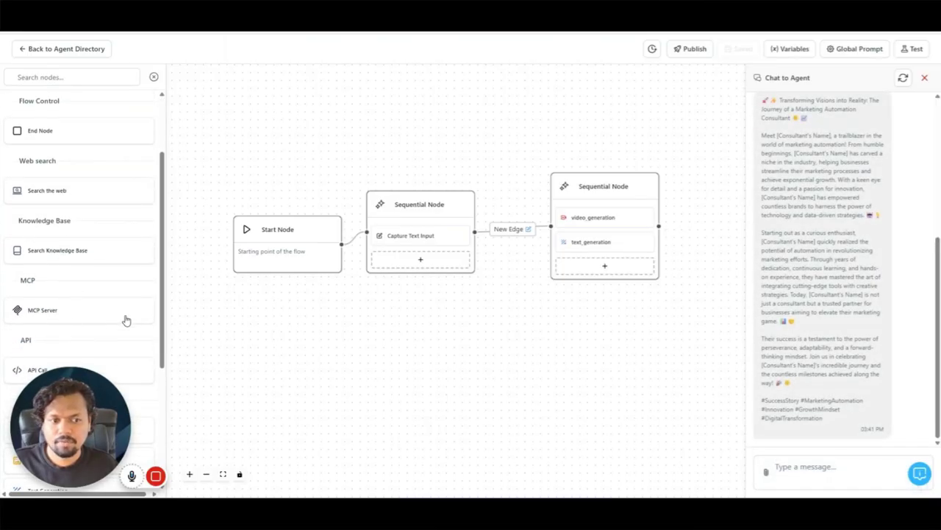
# Step: Play the generated video from the test chat in full screen and return to the flow editor
pyautogui.scroll(5, 872, 287)
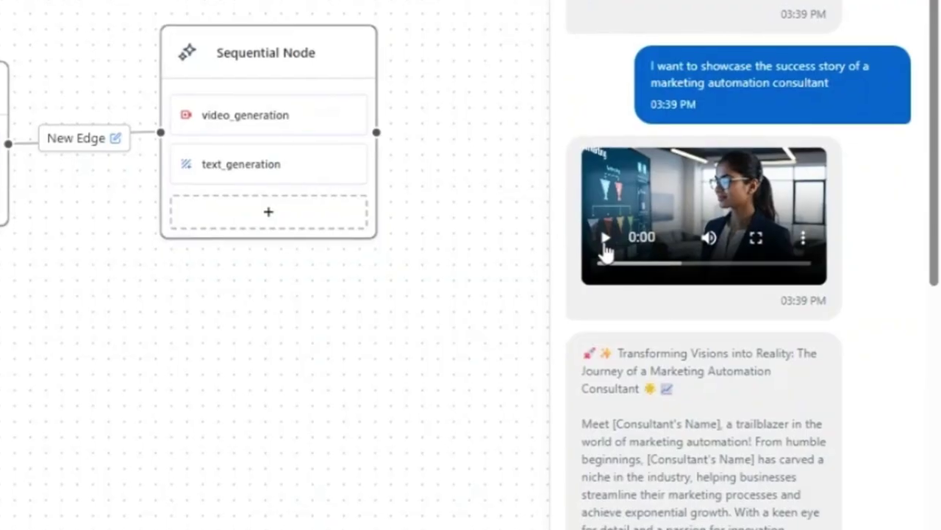
pyautogui.click(604, 238)
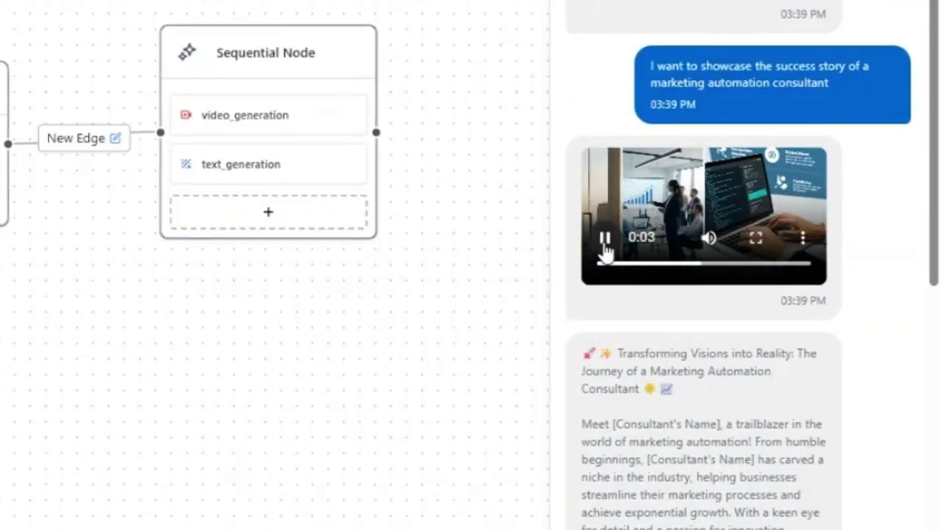
pyautogui.click(756, 237)
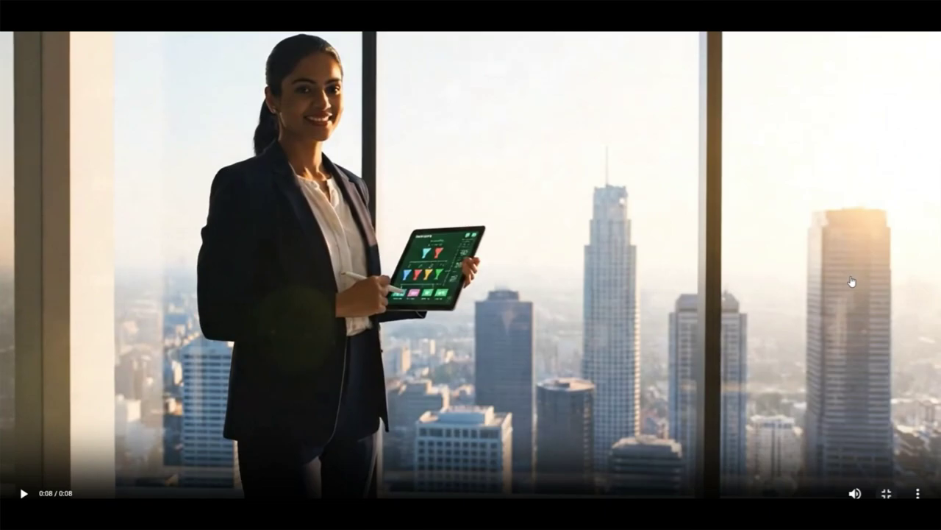
pyautogui.press('Escape')
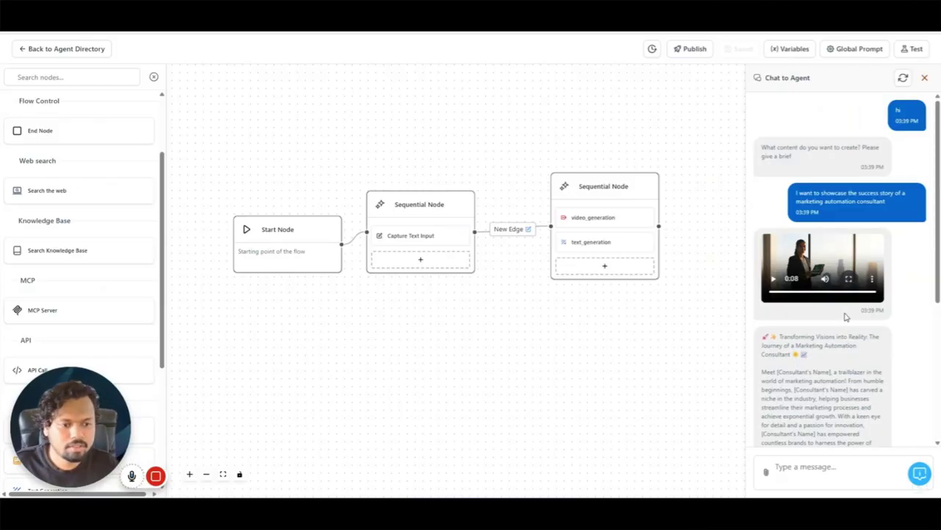
# Step: Read the generated caption in the chat, checking its closing hashtags and the consultant name placeholder
pyautogui.scroll(-1, 847, 336)
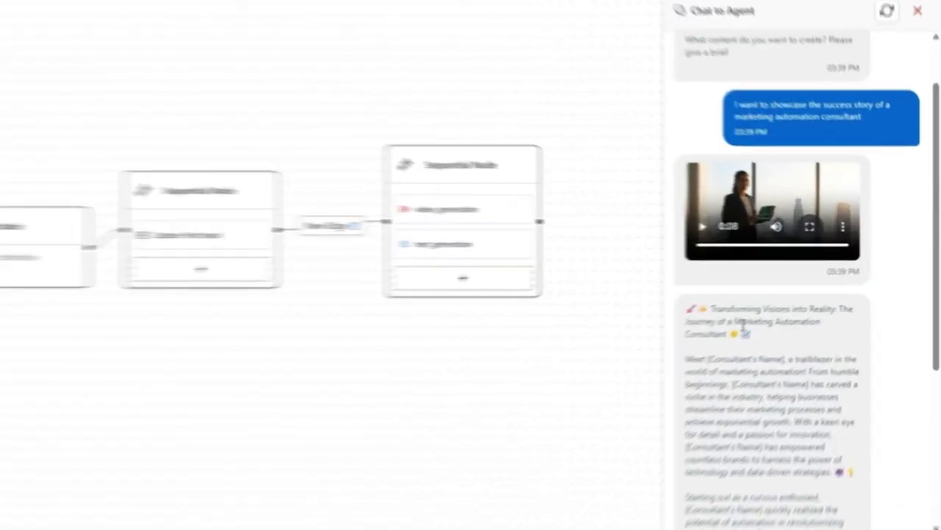
pyautogui.scroll(-5, 681, 346)
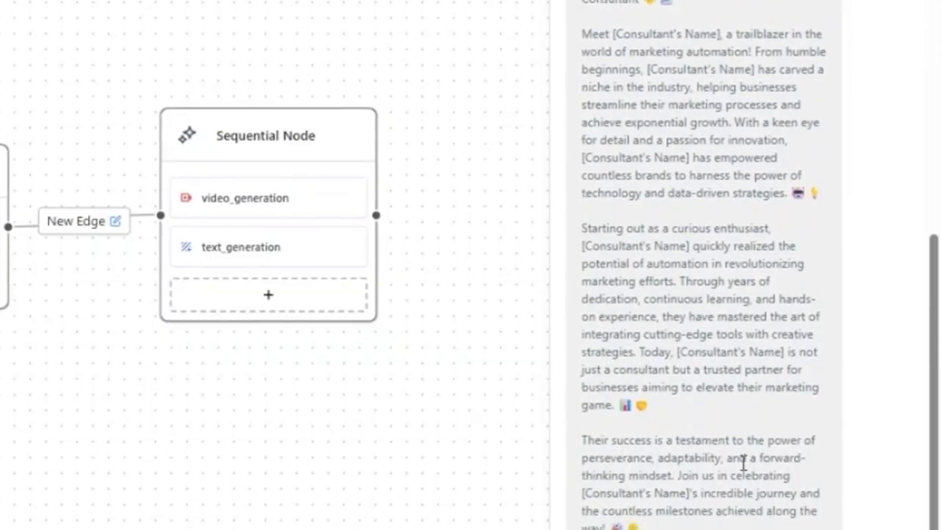
pyautogui.moveTo(706, 398); pyautogui.dragTo(585, 353)
pyautogui.click(729, 408)
pyautogui.moveTo(710, 399); pyautogui.dragTo(585, 349)
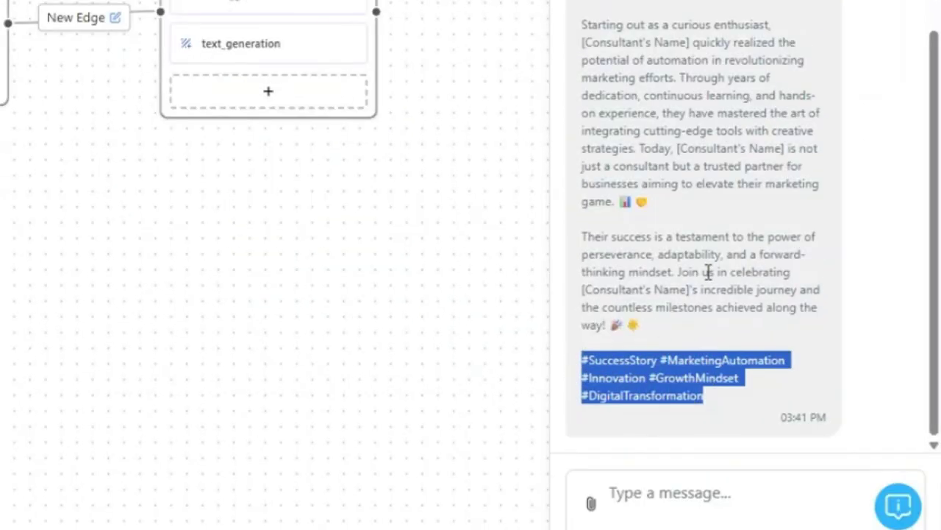
pyautogui.click(690, 291)
pyautogui.moveTo(690, 292); pyautogui.dragTo(593, 289)
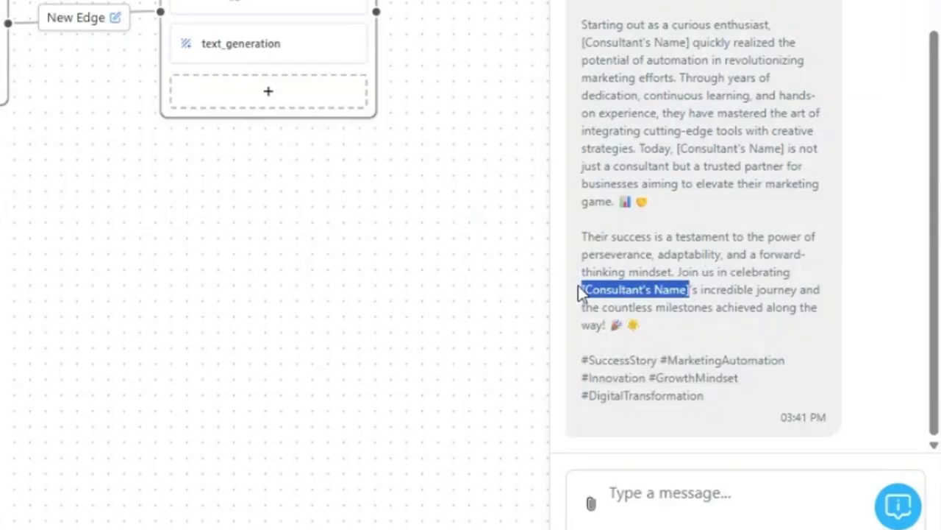
pyautogui.click(633, 289)
# Step: Try placing an empty Sequential node above the existing flow and delete it again
pyautogui.scroll(3, 727, 214)
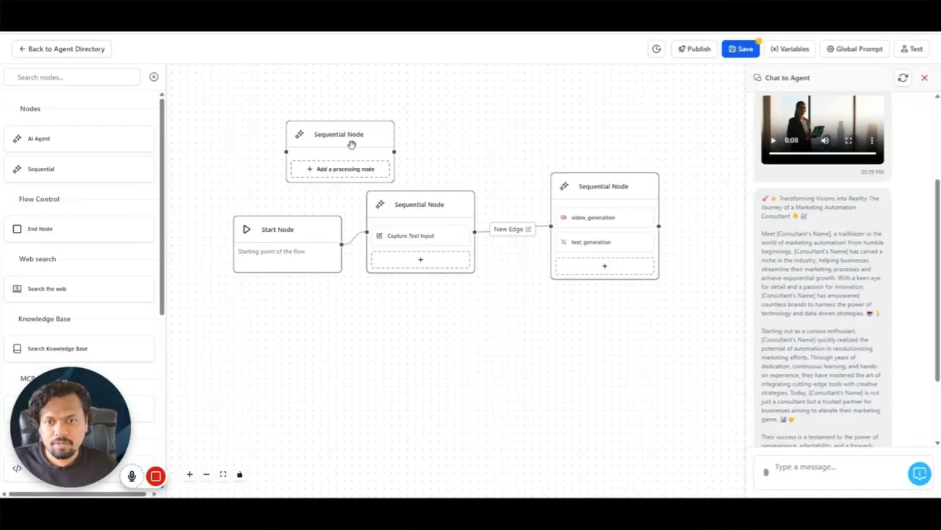
pyautogui.click(352, 145)
pyautogui.click(412, 152)
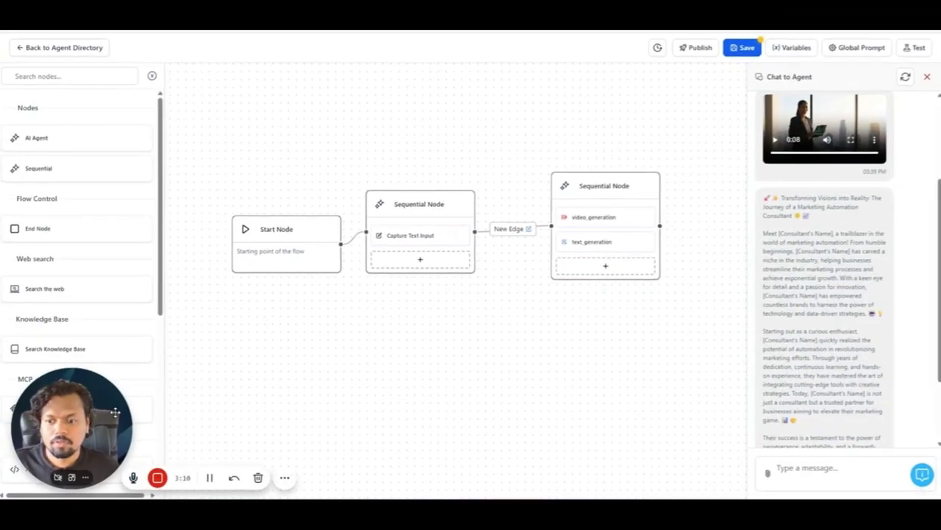
pyautogui.moveTo(116, 412); pyautogui.dragTo(282, 418)
pyautogui.scroll(-5, 69, 389)
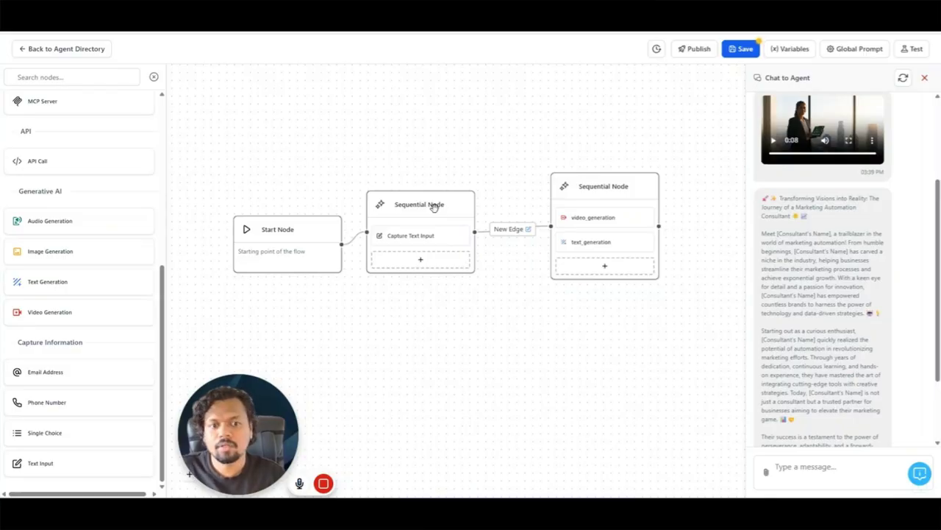
pyautogui.moveTo(443, 233)
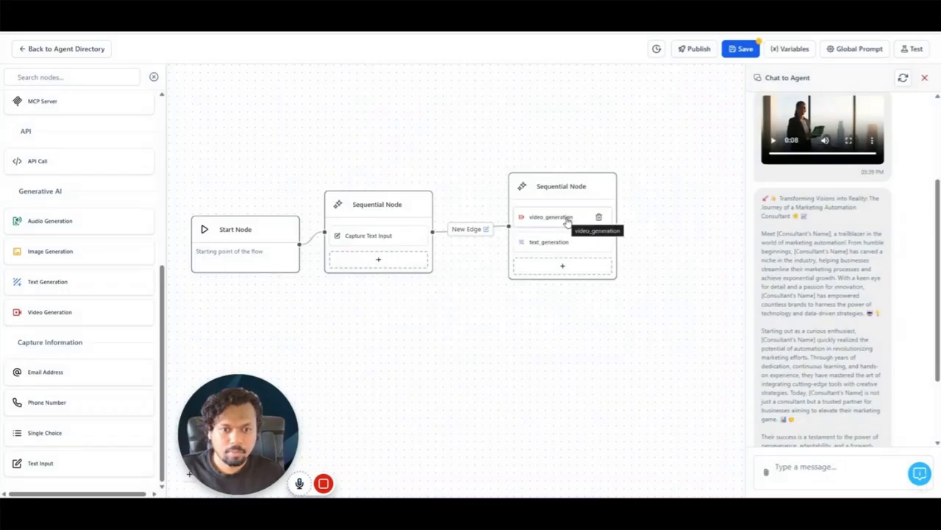
# Step: Review the video prompt and its input variable in the video_generation settings, and close them without saving
pyautogui.click(637, 184)
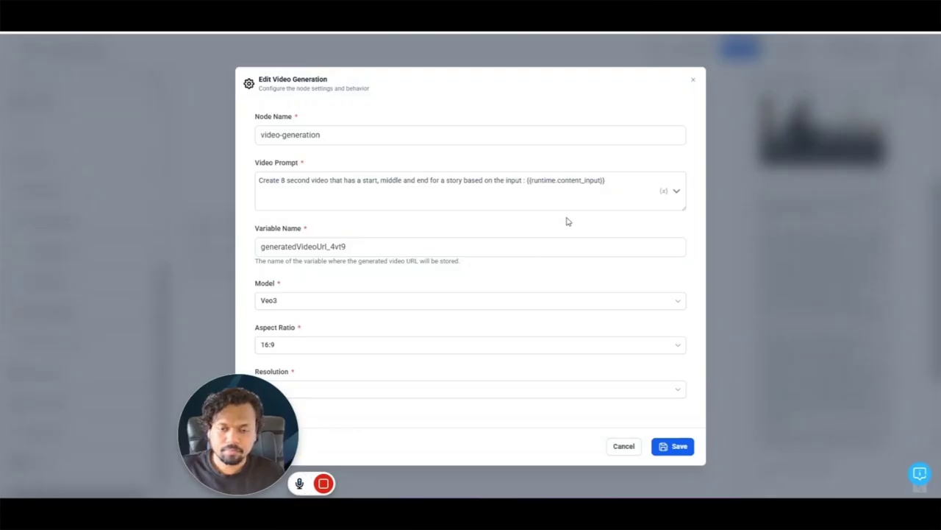
pyautogui.click(487, 245)
pyautogui.click(305, 185)
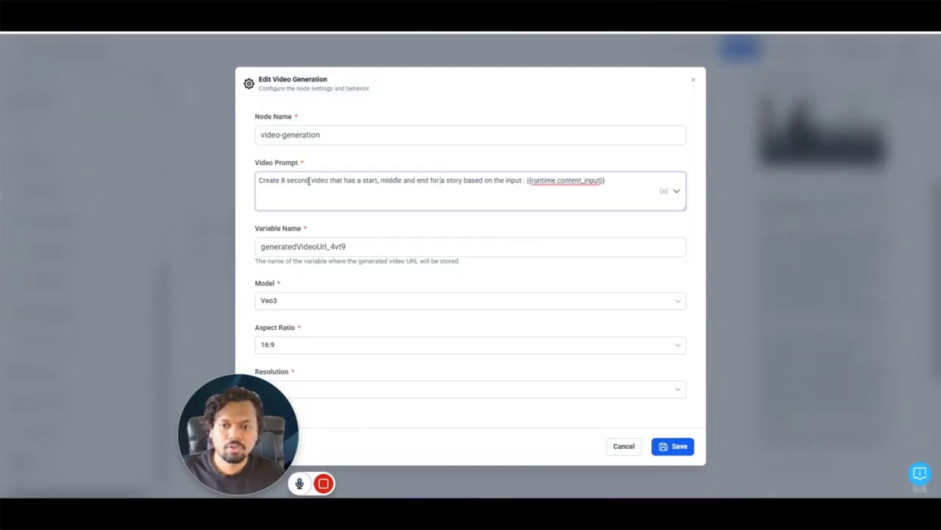
pyautogui.moveTo(309, 181); pyautogui.dragTo(434, 181)
pyautogui.click(484, 179)
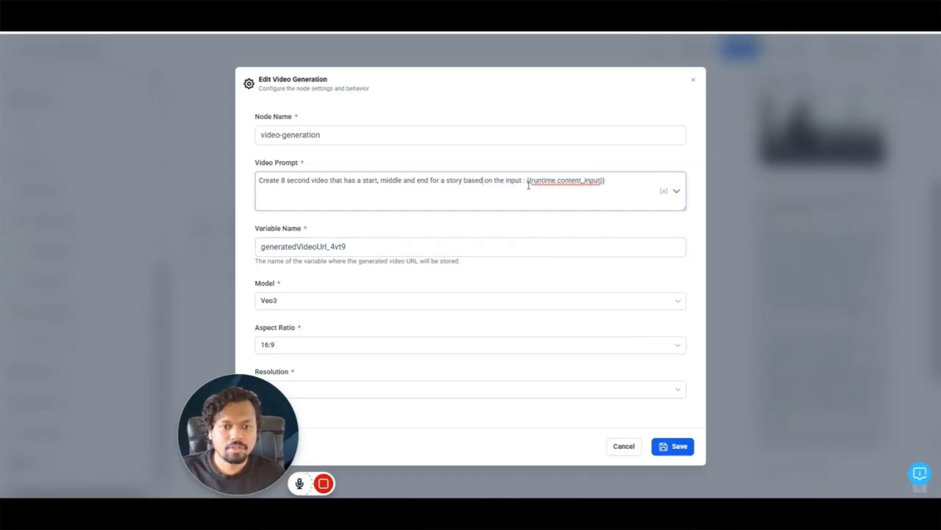
pyautogui.moveTo(528, 184); pyautogui.dragTo(622, 189)
pyautogui.click(626, 189)
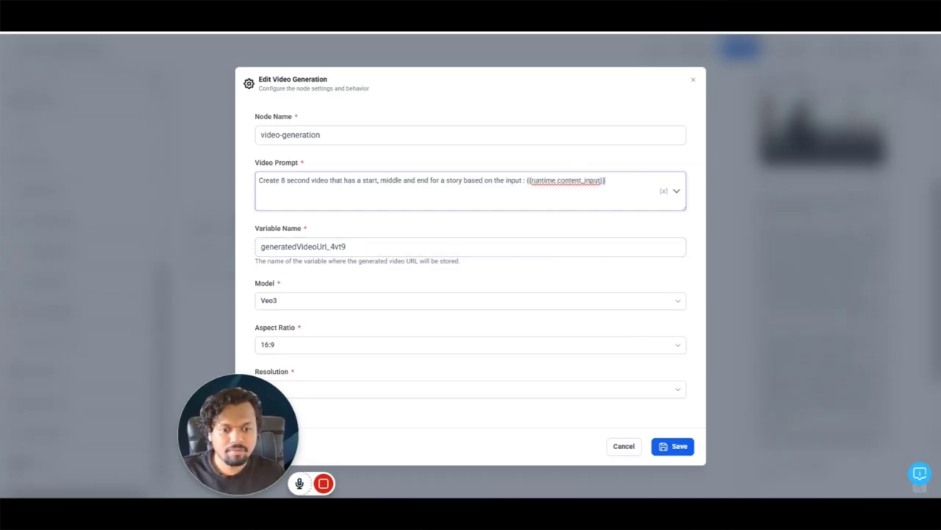
pyautogui.click(622, 445)
# Step: Check the variable name in the Capture Text Input settings and close them without saving
pyautogui.click(289, 218)
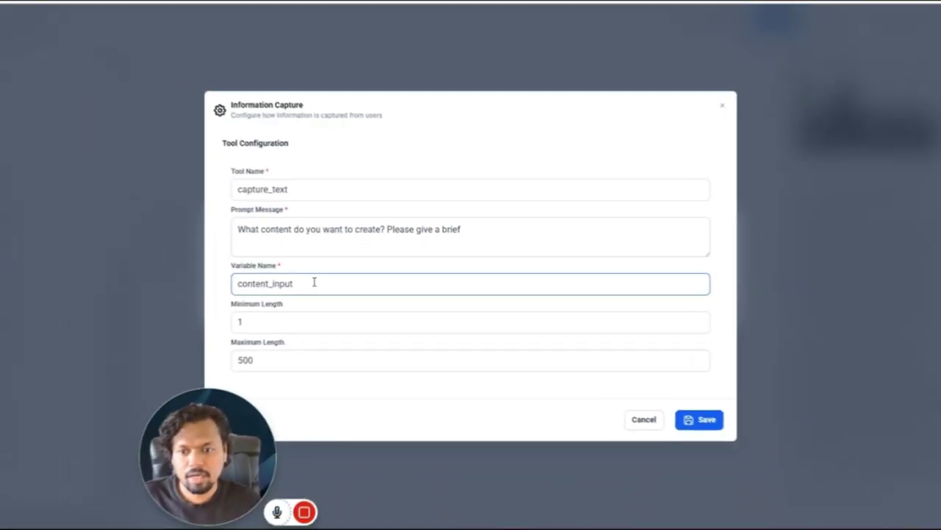
pyautogui.moveTo(314, 281); pyautogui.dragTo(234, 283)
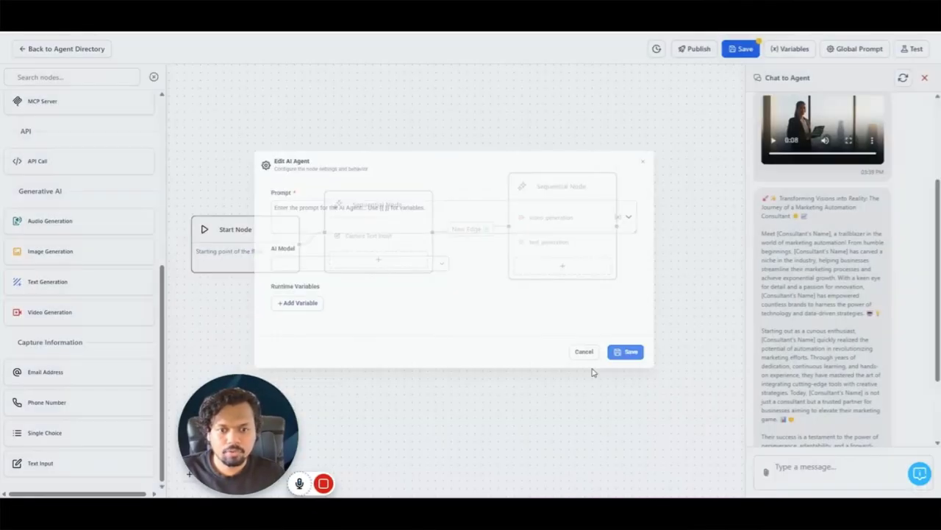
pyautogui.click(621, 402)
# Step: Reopen the video_generation settings, examine the variable in the video prompt, and list the available runtime variables
pyautogui.click(548, 218)
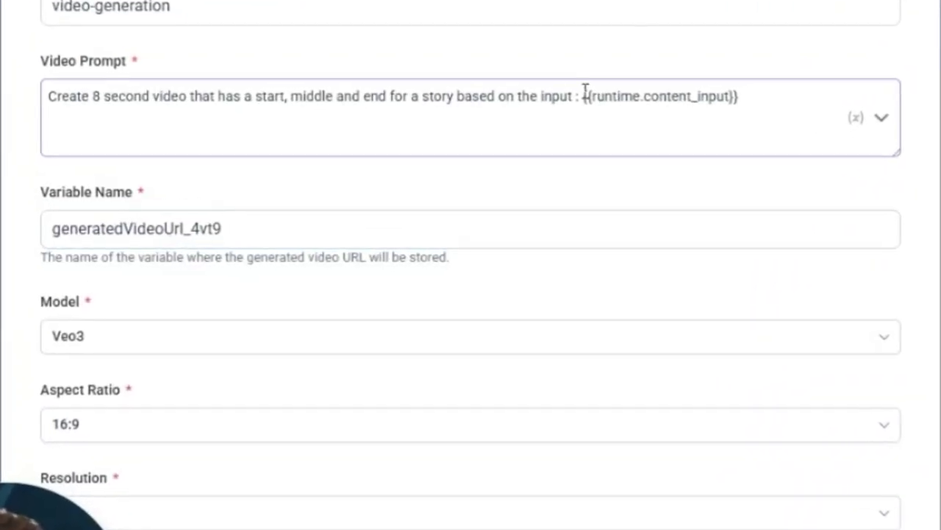
pyautogui.moveTo(585, 96); pyautogui.dragTo(750, 122)
pyautogui.click(779, 139)
pyautogui.click(882, 117)
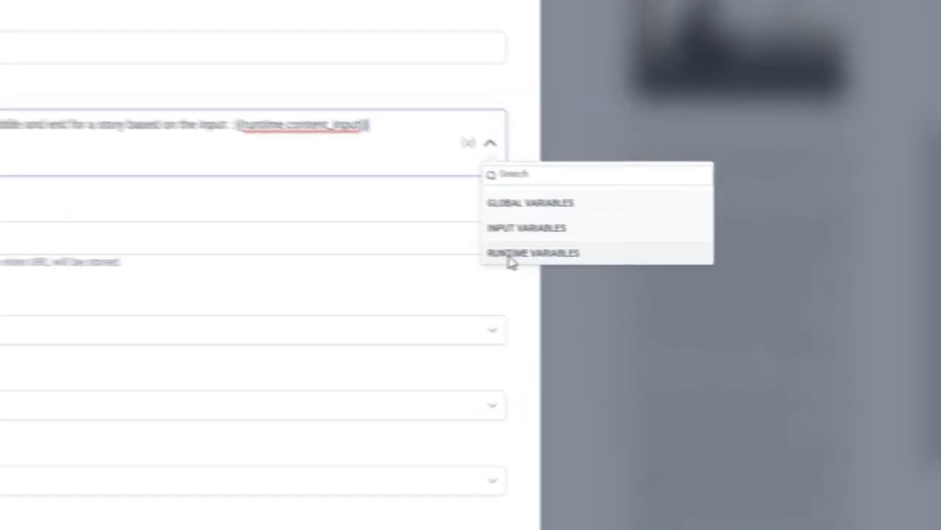
pyautogui.click(689, 258)
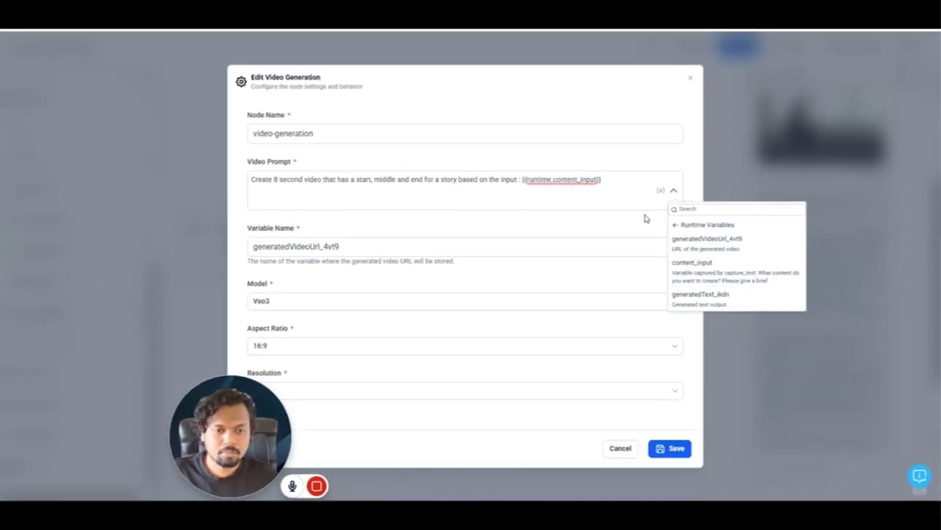
# Step: Examine the other variable groups offered for the video prompt, including the input variables, and save the video_generation settings
pyautogui.click(412, 123)
pyautogui.click(676, 193)
pyautogui.click(664, 192)
pyautogui.click(676, 192)
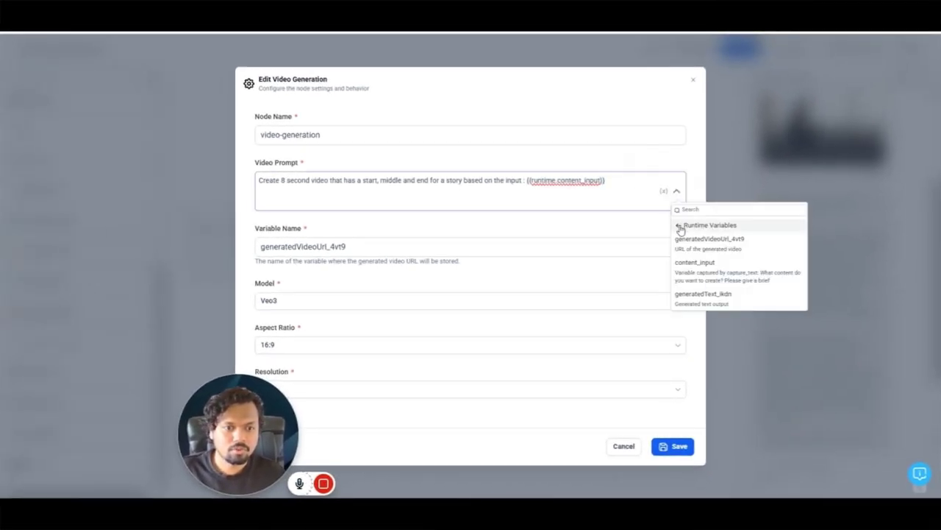
pyautogui.click(678, 220)
pyautogui.click(687, 229)
pyautogui.click(687, 228)
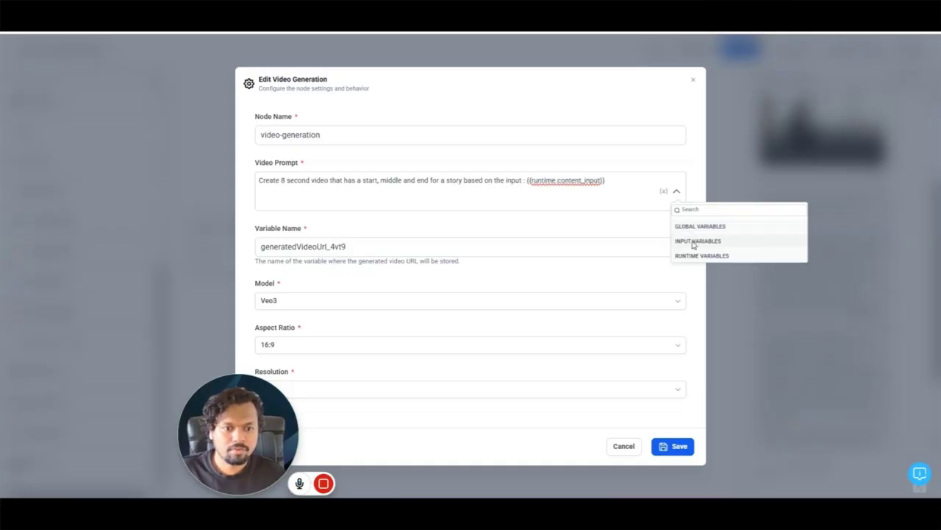
pyautogui.click(694, 243)
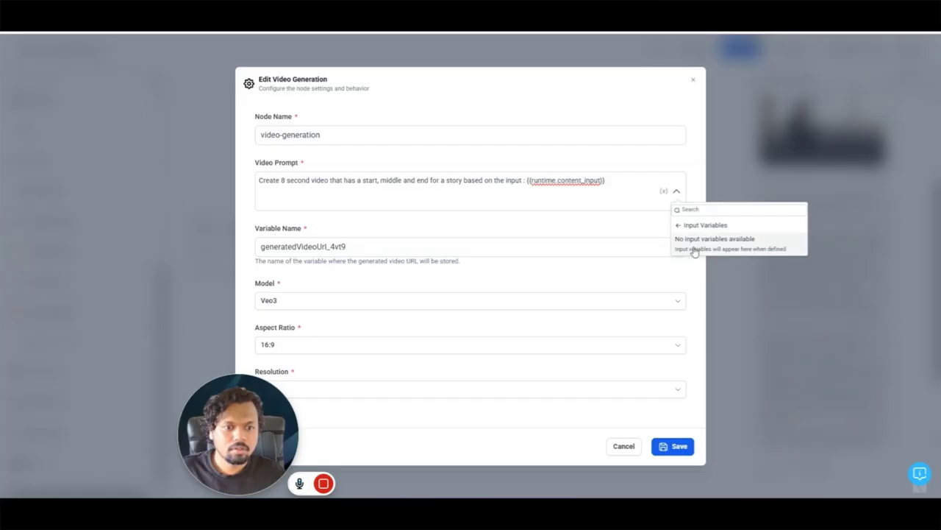
pyautogui.click(680, 227)
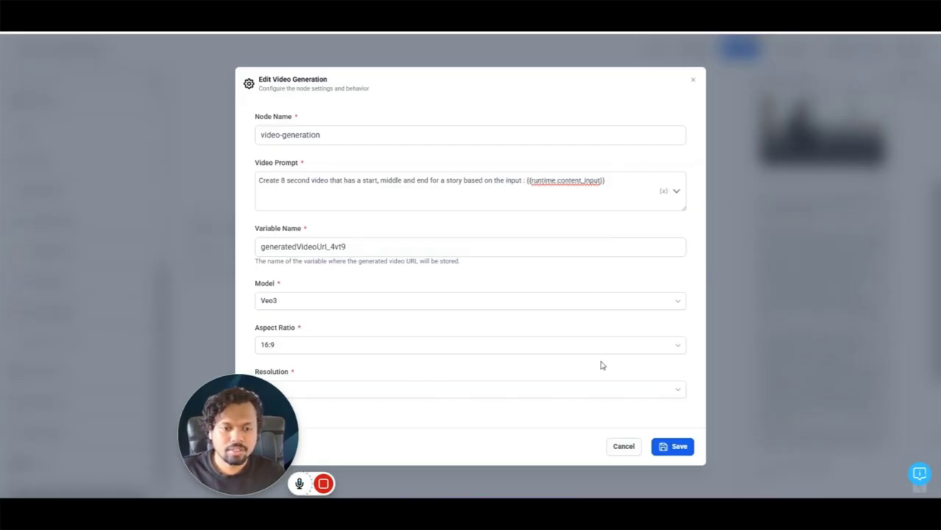
pyautogui.click(665, 446)
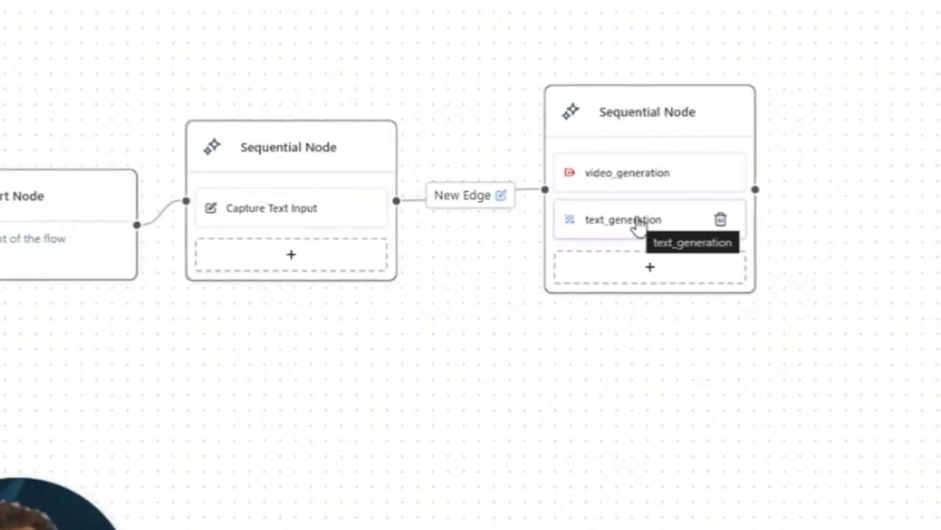
# Step: Open the text_generation settings and examine the caption prompt and the {{runtime.content_input}} variable it uses
pyautogui.click(523, 243)
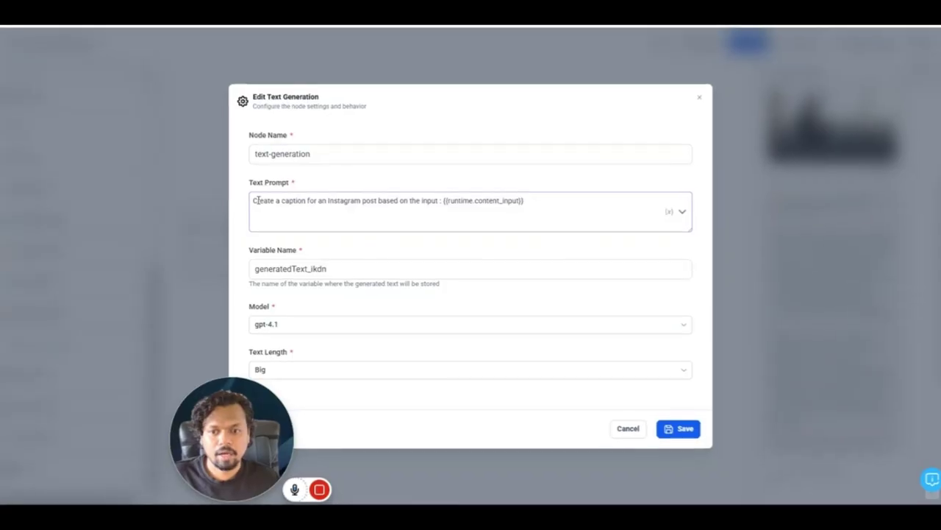
pyautogui.moveTo(69, 140); pyautogui.dragTo(553, 158)
pyautogui.click(519, 203)
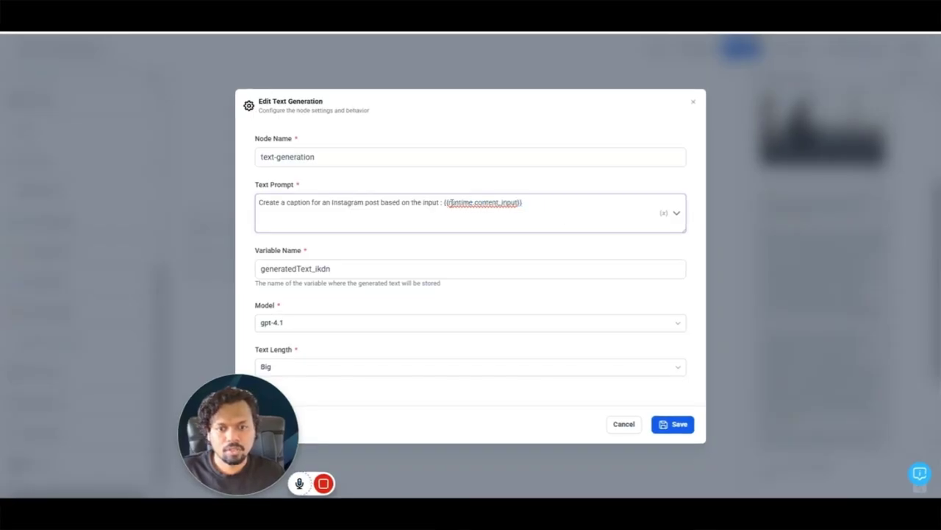
pyautogui.moveTo(443, 201); pyautogui.dragTo(547, 202)
pyautogui.click(547, 202)
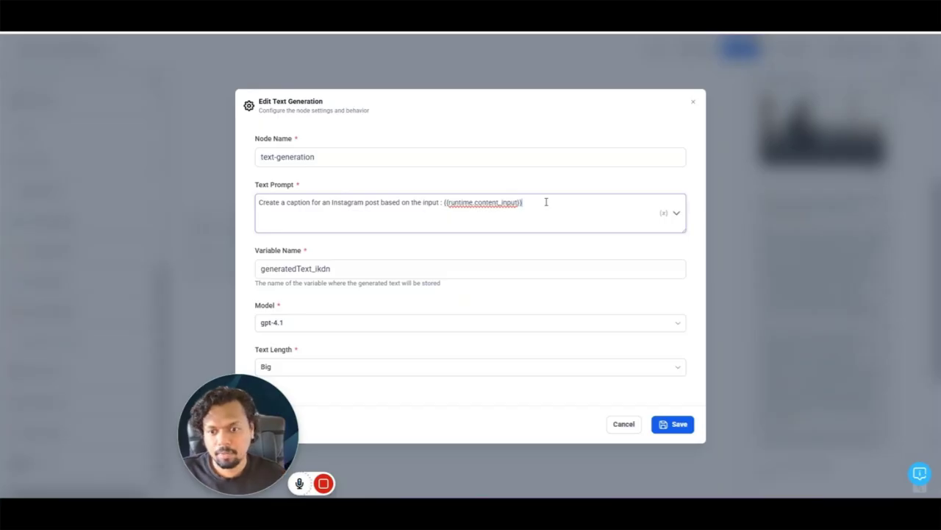
# Step: Switch the caption's text length to Small and back to Big, and close the text generation settings without saving
pyautogui.click(319, 369)
pyautogui.click(158, 392)
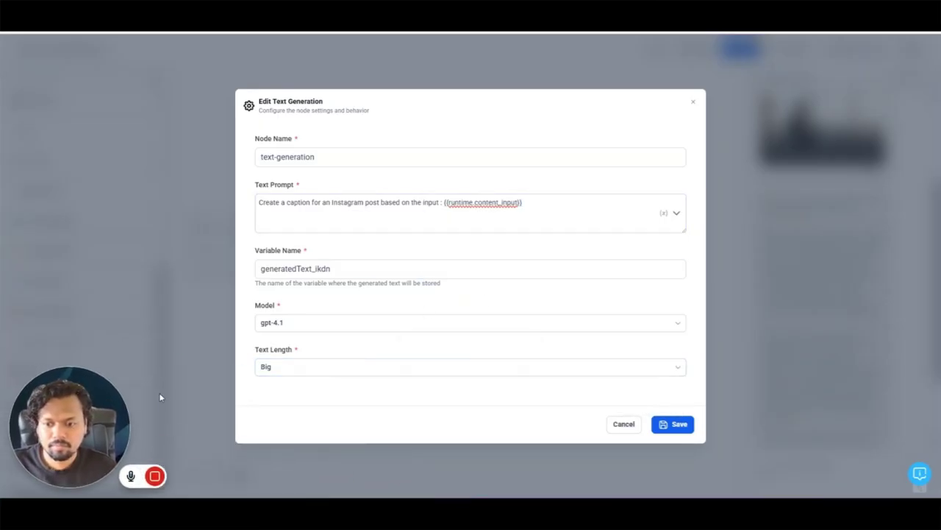
pyautogui.click(290, 370)
pyautogui.click(280, 392)
pyautogui.click(292, 365)
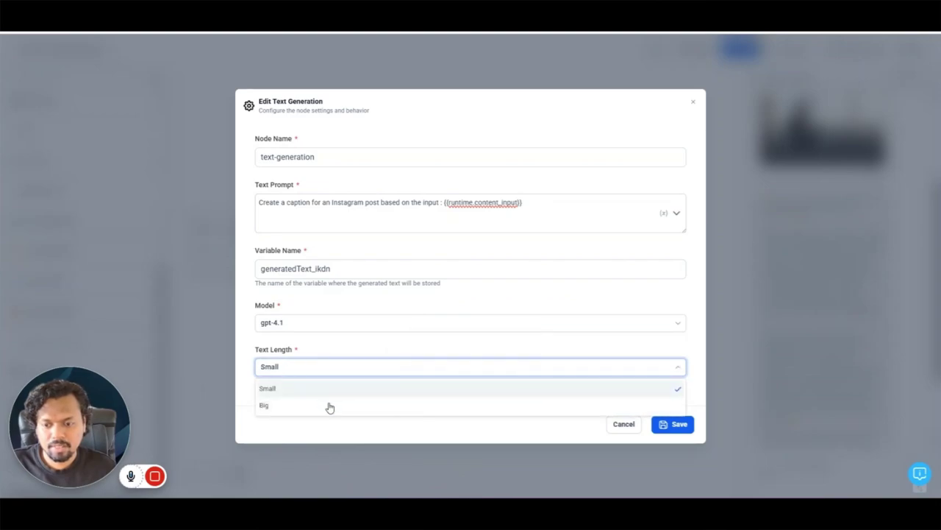
pyautogui.click(297, 406)
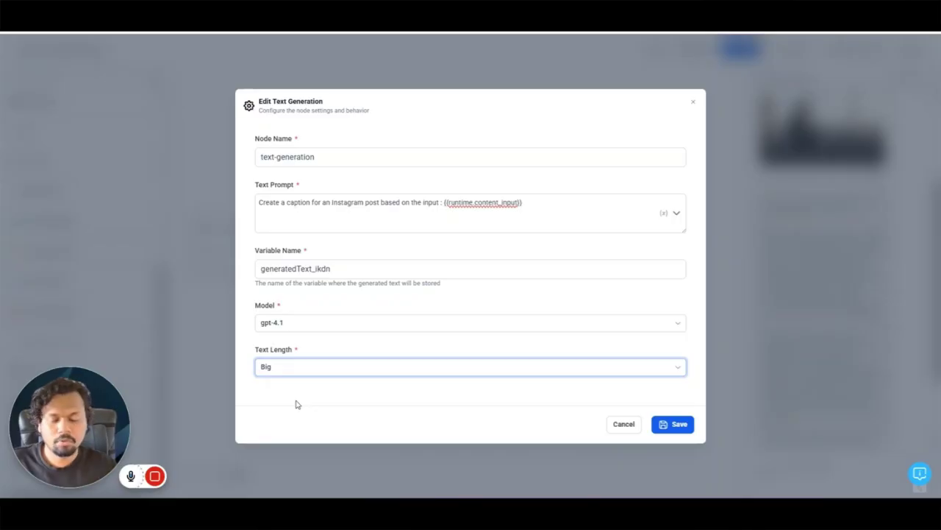
pyautogui.press('Escape')
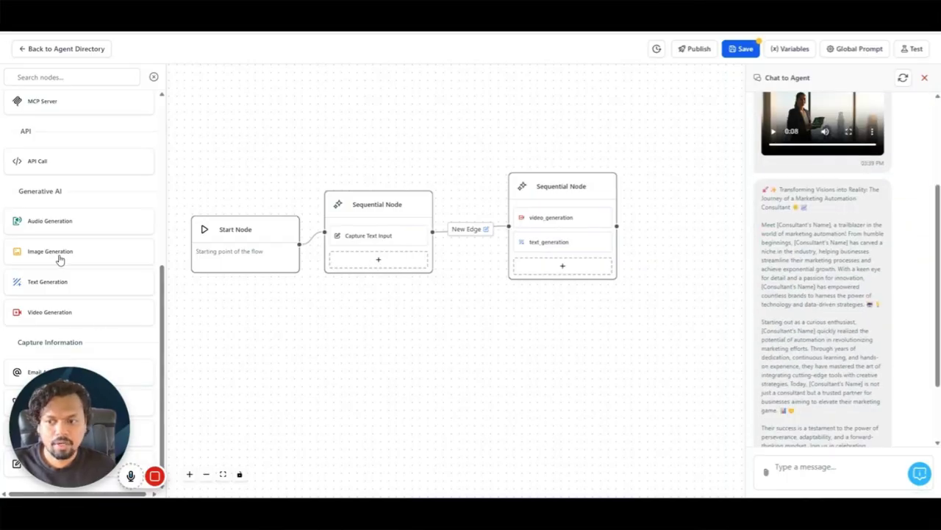
# Step: Add an Image Generation action with the placeholder prompt "ccf" below text_generation, and delete it again
pyautogui.moveTo(53, 255); pyautogui.dragTo(559, 269)
pyautogui.click(308, 194)
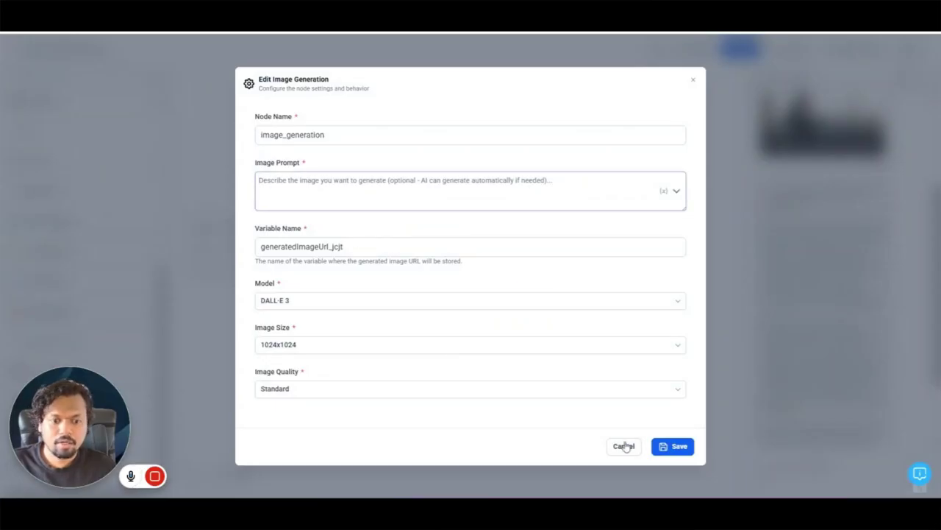
pyautogui.write('ccf')
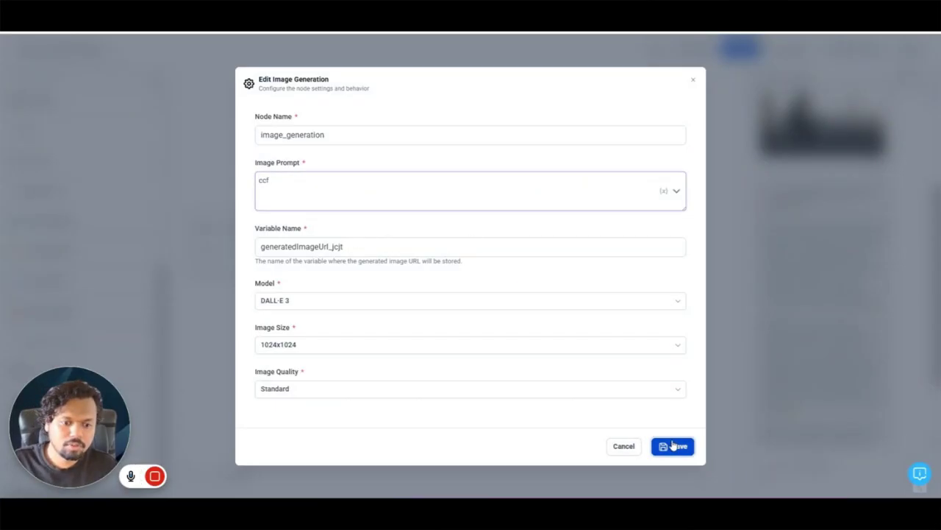
pyautogui.click(672, 445)
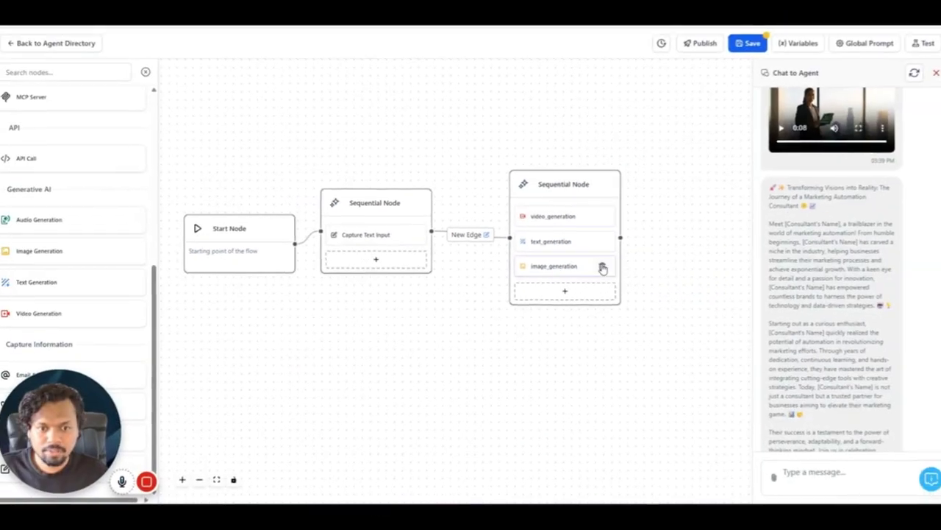
pyautogui.click(603, 268)
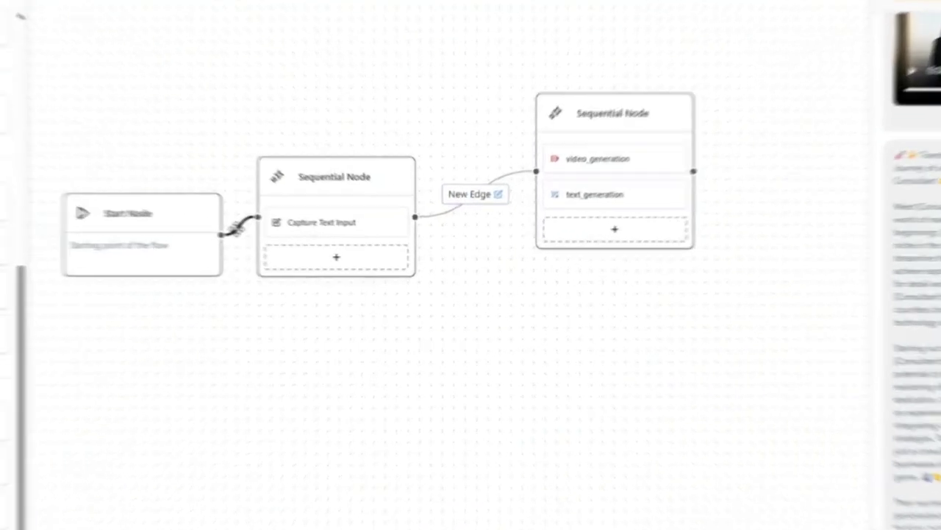
# Step: Delete the connection leaving the Start Node and the New Edge between the two Sequential Nodes
pyautogui.click(312, 240)
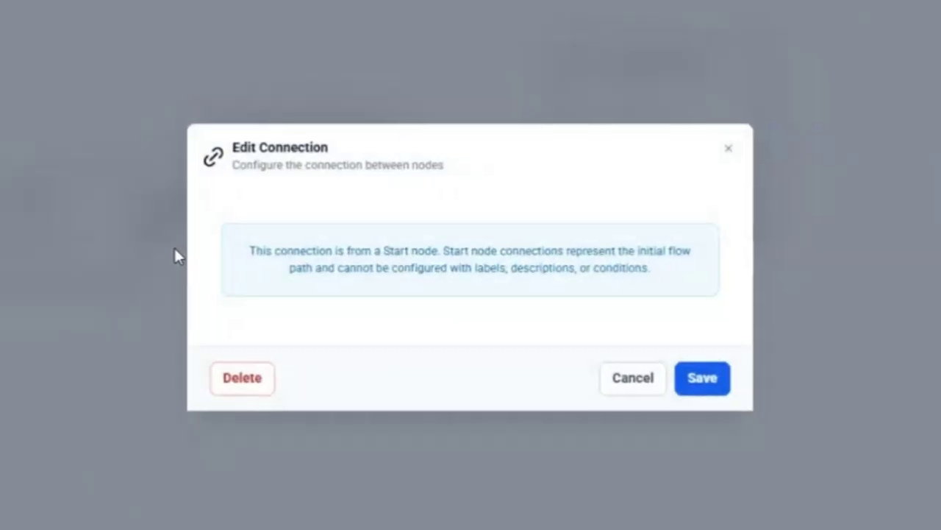
pyautogui.click(234, 382)
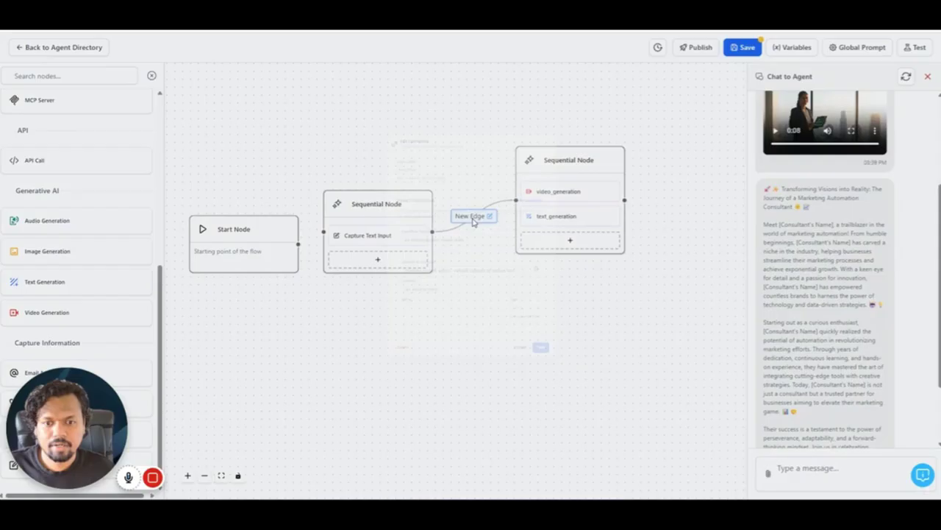
pyautogui.click(474, 215)
pyautogui.click(353, 443)
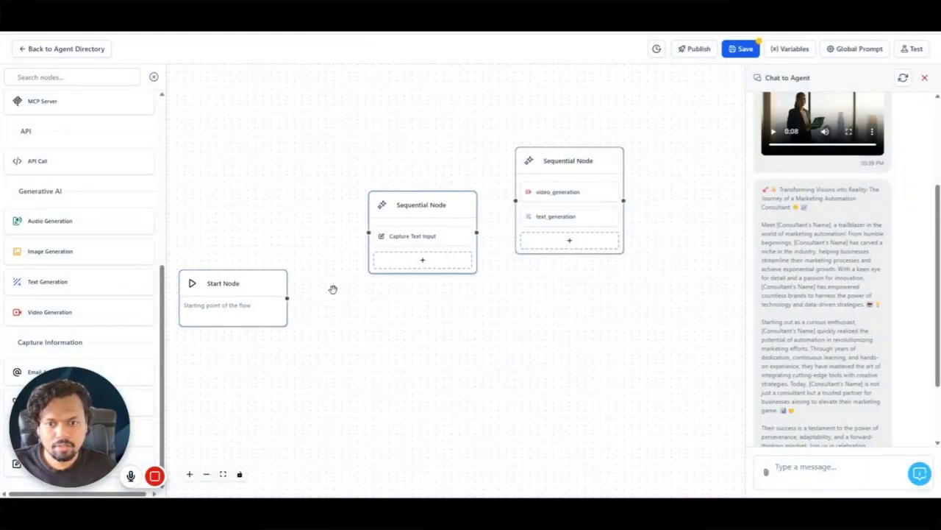
# Step: Connect the Start Node to the Capture Text Input node, move that node closer, and connect it to the video and text generation node
pyautogui.moveTo(287, 298)
pyautogui.mouseDown()
pyautogui.moveTo(349, 234)
pyautogui.moveTo(369, 232)
pyautogui.mouseUp()
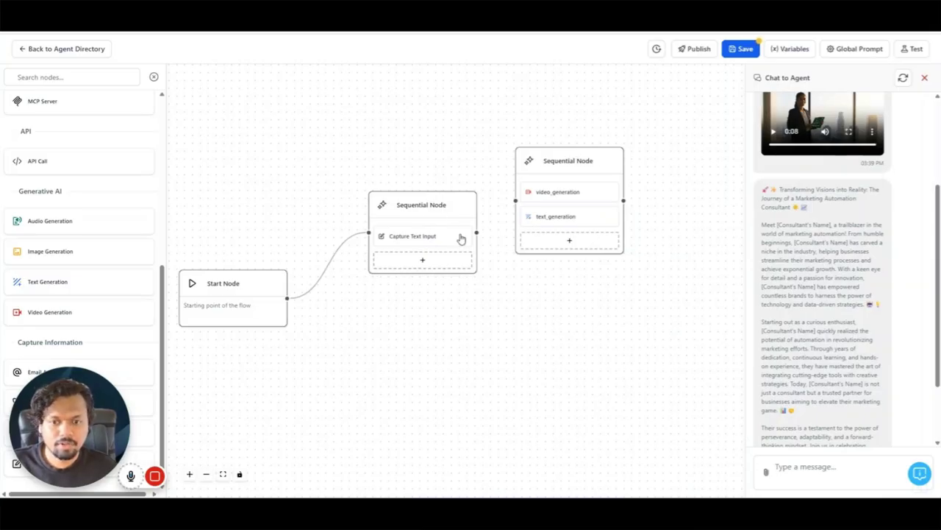
pyautogui.moveTo(421, 206); pyautogui.dragTo(376, 192)
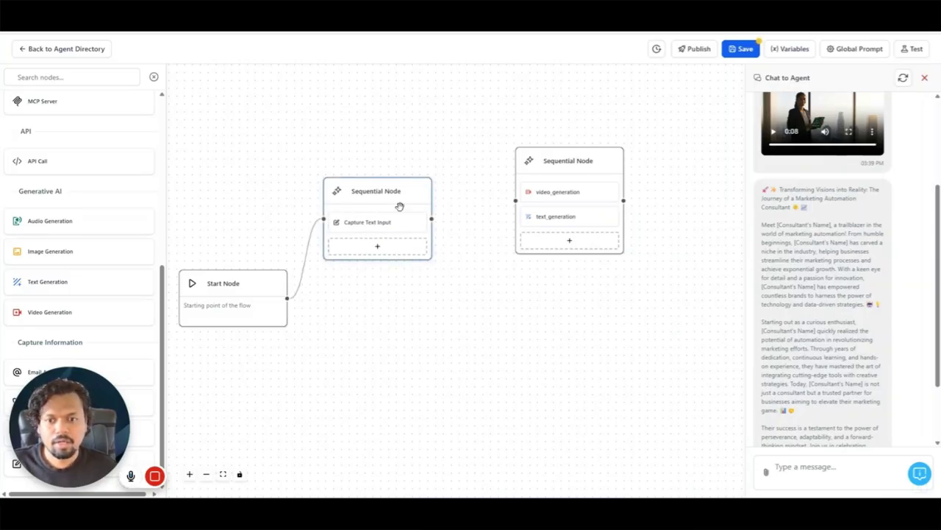
pyautogui.moveTo(453, 229); pyautogui.dragTo(509, 203)
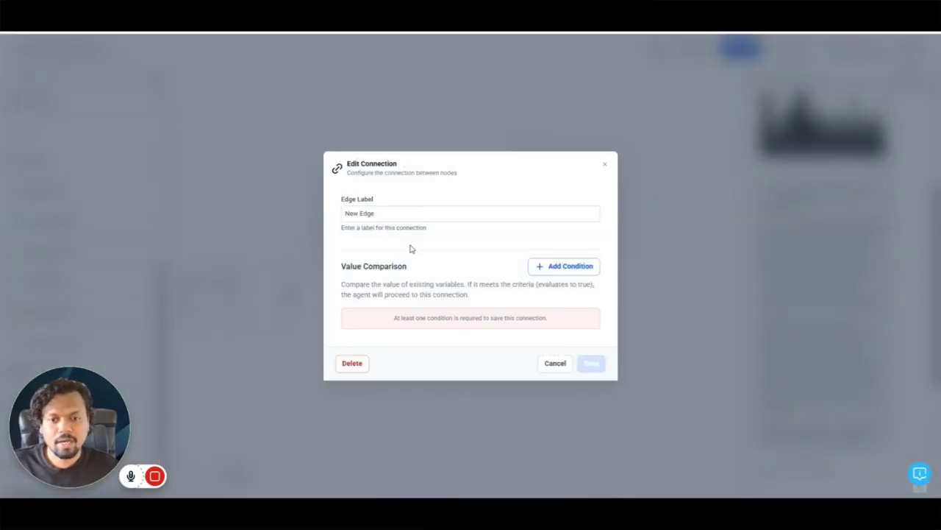
# Step: Add a condition to the new edge that {{runtime.content_input}} is not equal to (NEQ) an empty value, and save the connection
pyautogui.click(551, 266)
pyautogui.click(412, 304)
pyautogui.click(413, 307)
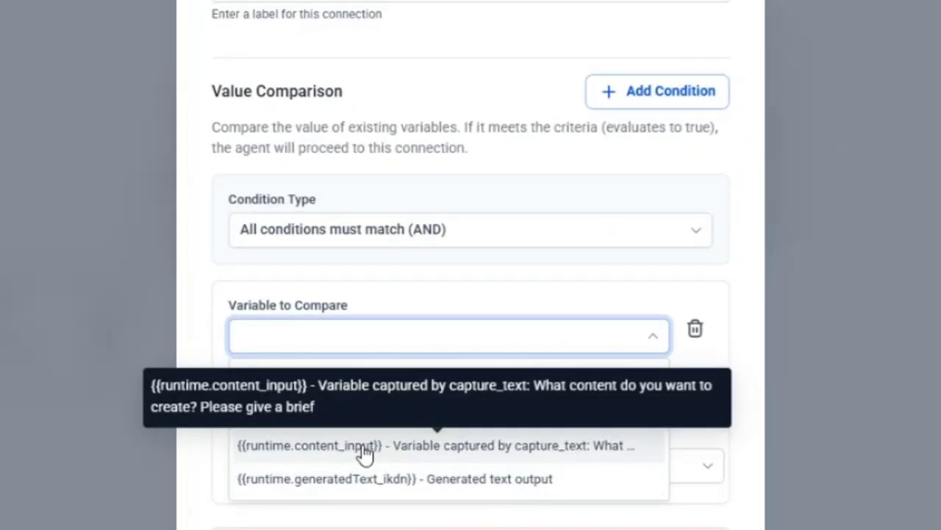
pyautogui.click(364, 454)
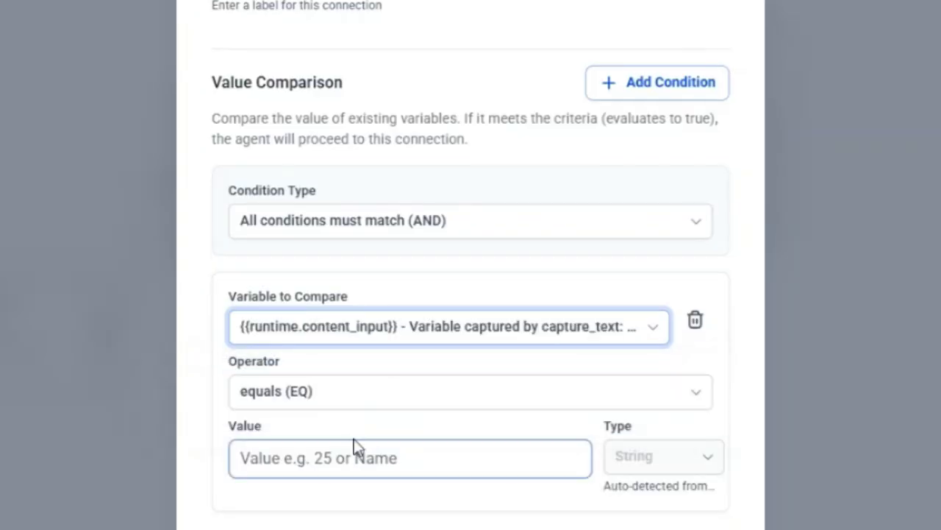
pyautogui.click(331, 397)
pyautogui.click(311, 469)
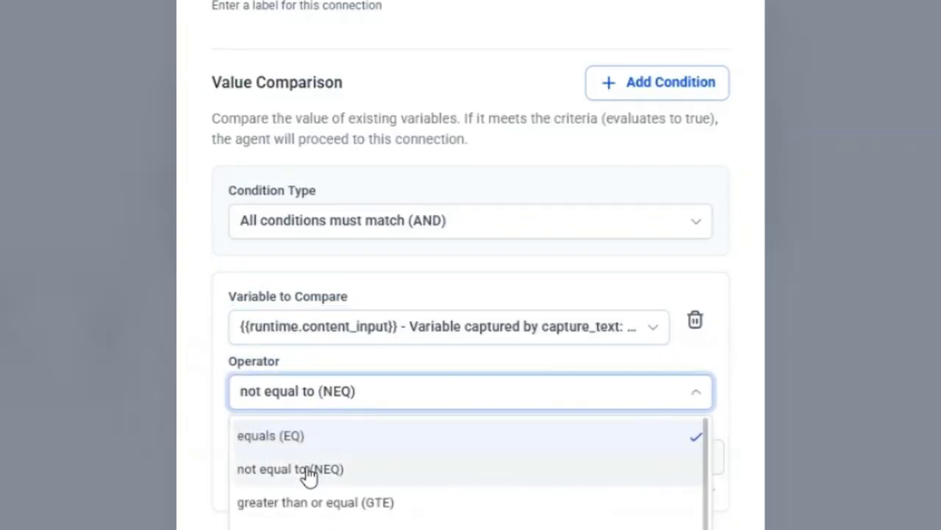
pyautogui.click(289, 458)
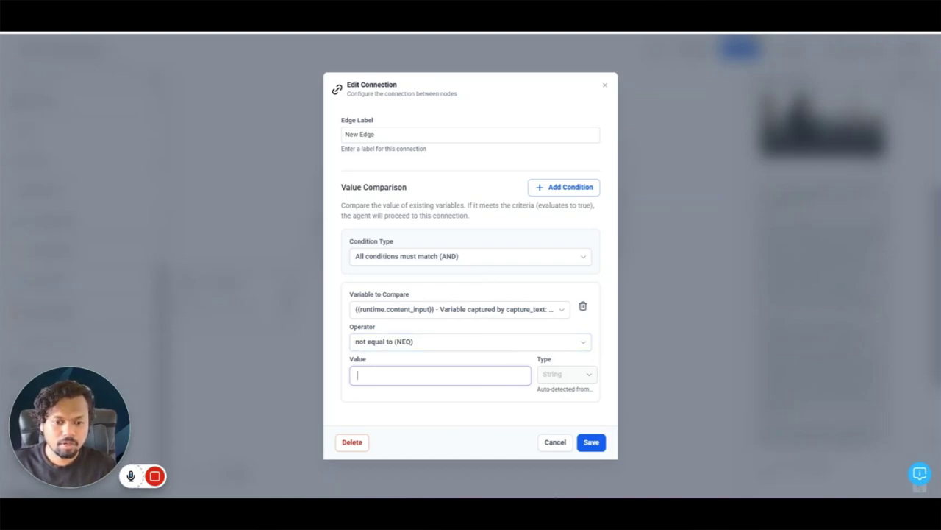
pyautogui.click(590, 443)
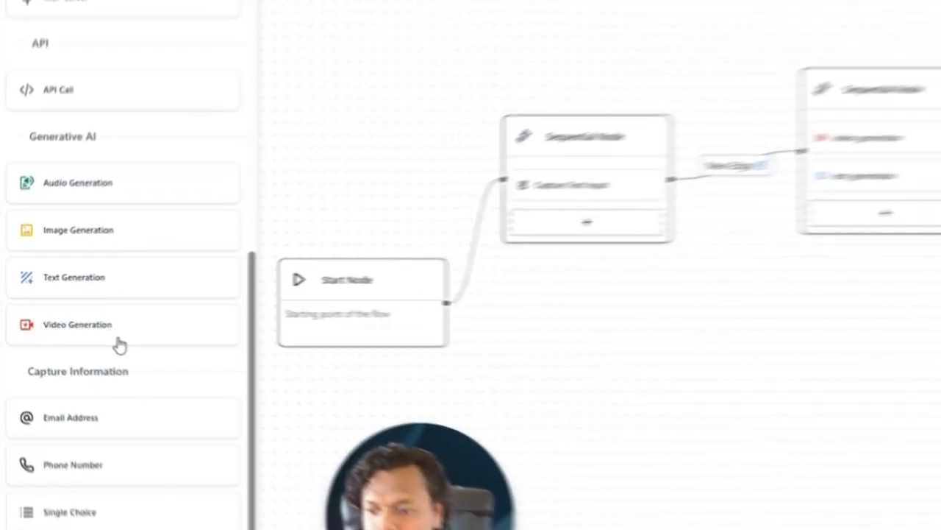
# Step: Add an MCP Server tool in its own AI Agent node, review its URL and header fields, and fetch the server's tools
pyautogui.scroll(2, 58, 294)
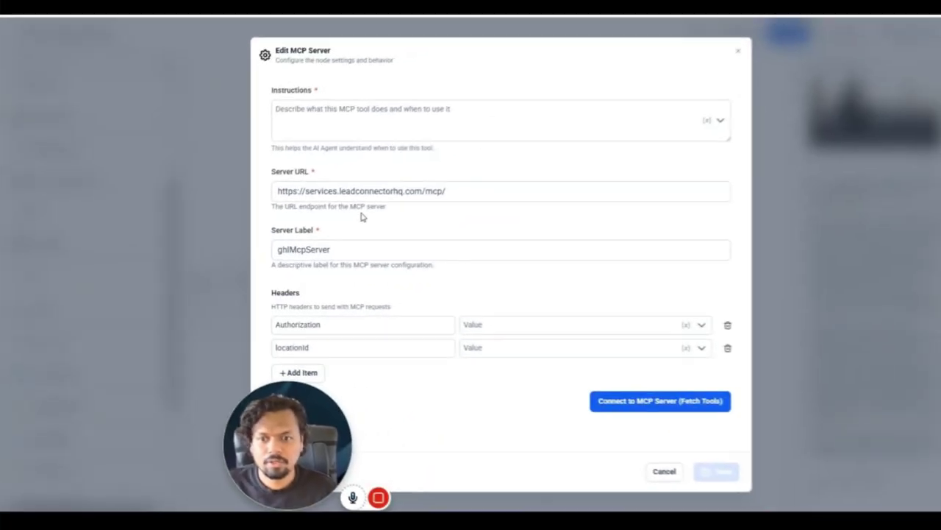
pyautogui.click(654, 146)
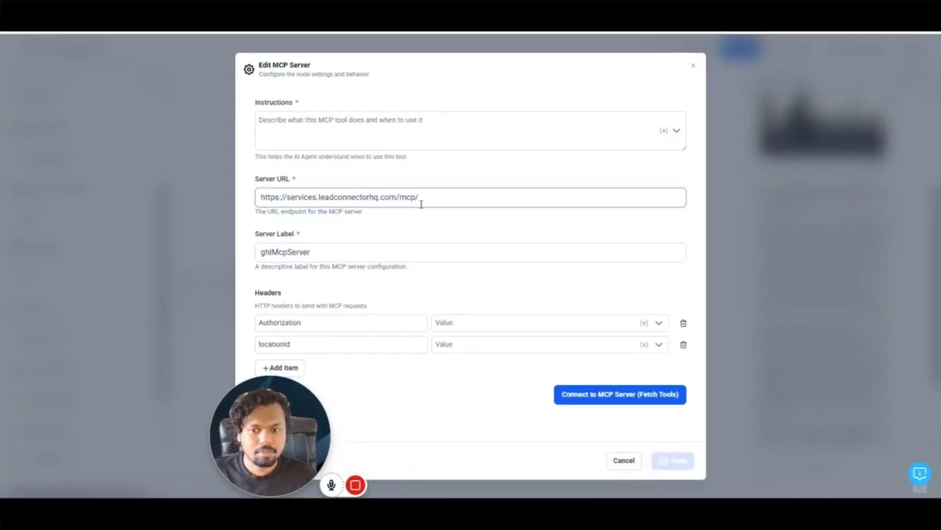
pyautogui.click(440, 322)
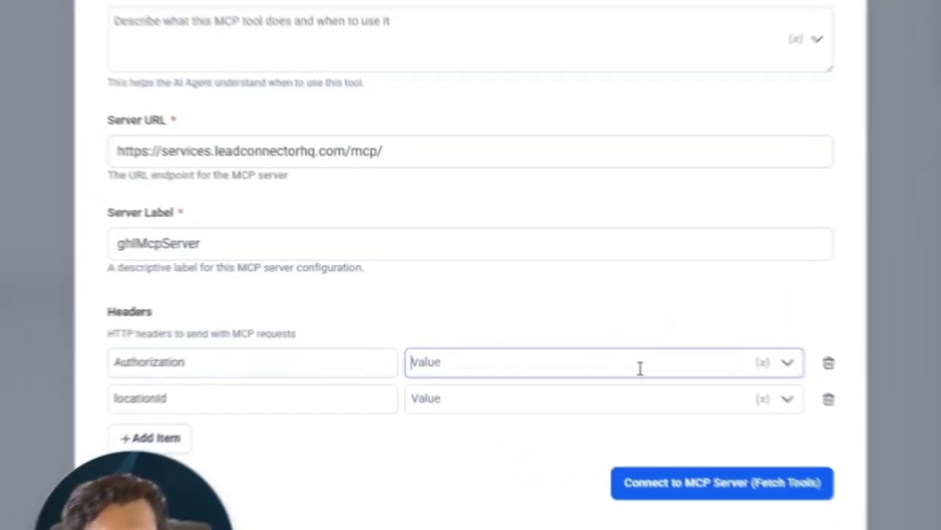
pyautogui.click(456, 421)
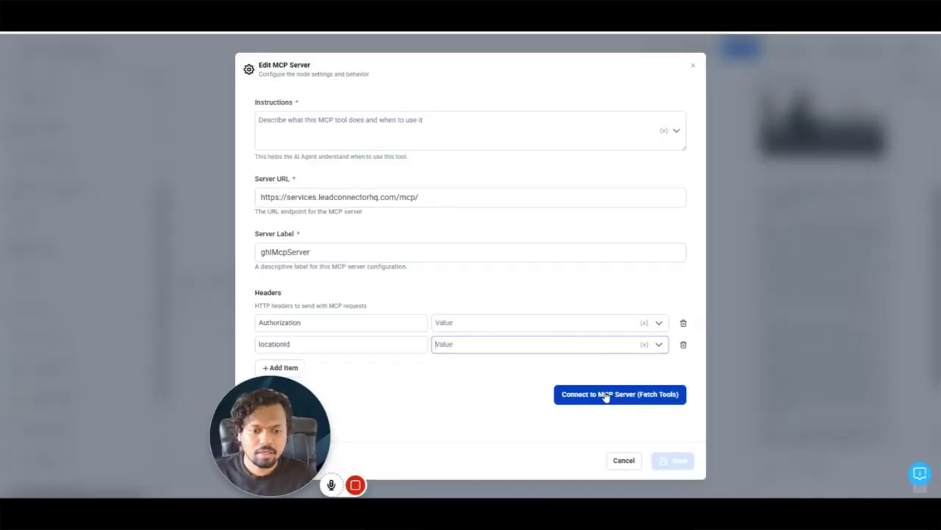
pyautogui.click(606, 395)
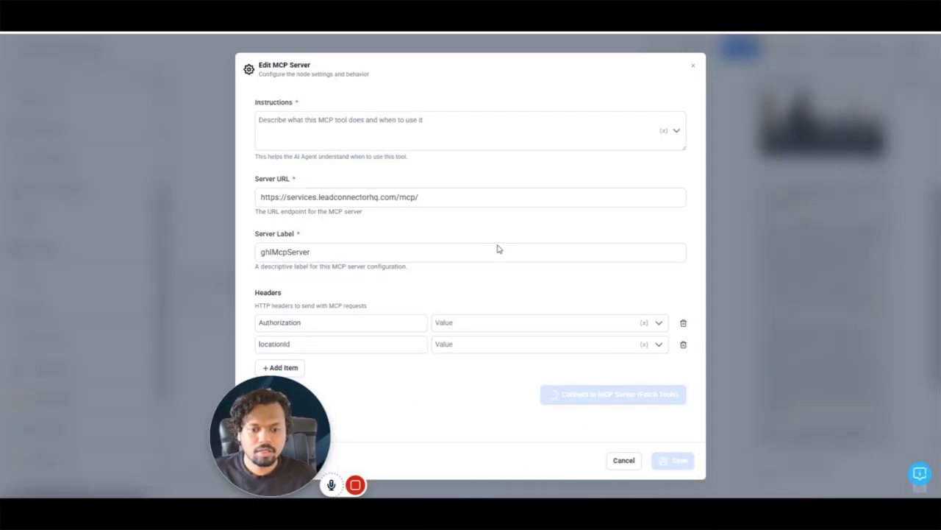
# Step: Examine the list of MCP tools from blogs to social media posting, and close the MCP Server settings without saving
pyautogui.scroll(-3, 507, 234)
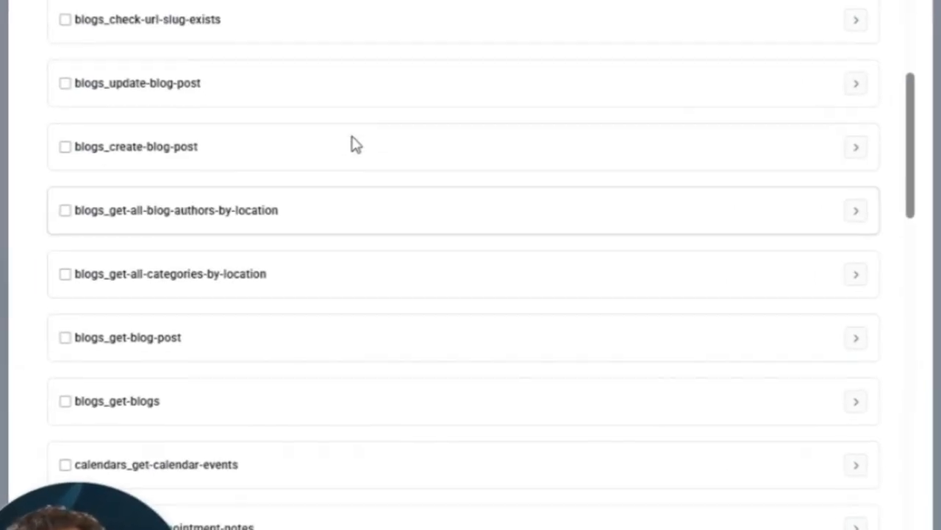
pyautogui.scroll(1, 351, 140)
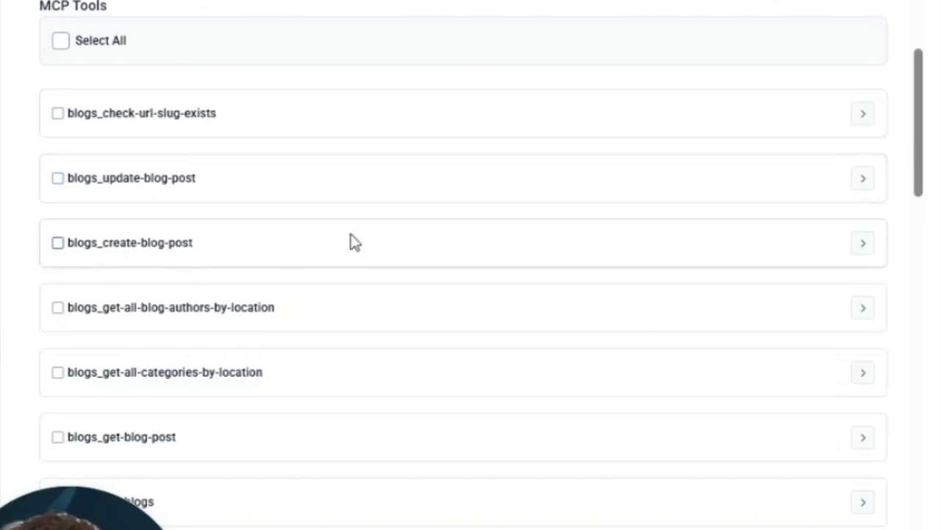
pyautogui.scroll(-1, 351, 241)
pyautogui.scroll(-10, 351, 241)
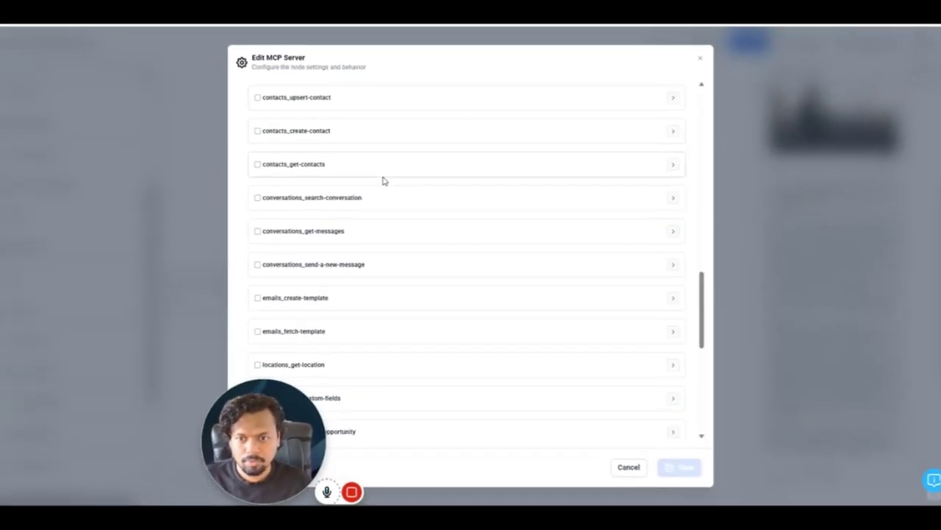
pyautogui.scroll(-3, 333, 167)
pyautogui.scroll(-1, 254, 287)
pyautogui.scroll(-4, 301, 284)
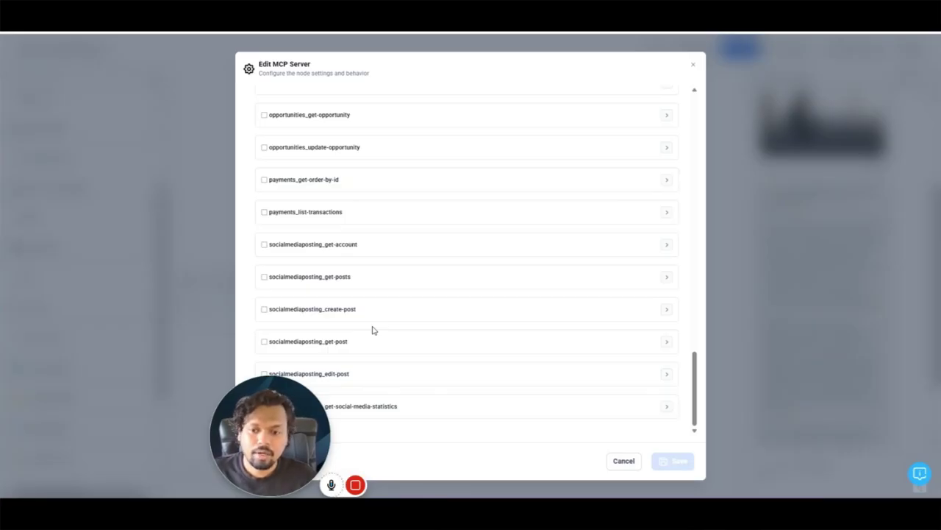
pyautogui.scroll(15, 609, 172)
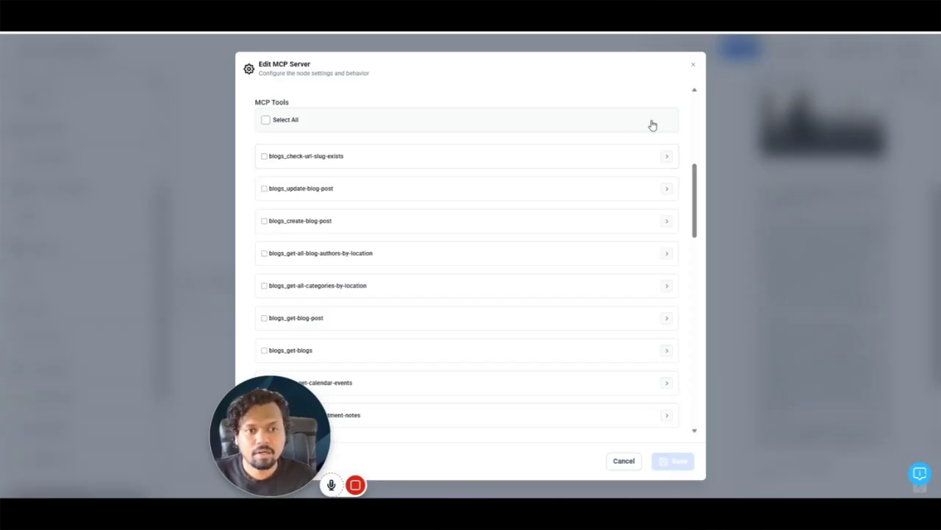
pyautogui.click(691, 69)
pyautogui.click(691, 67)
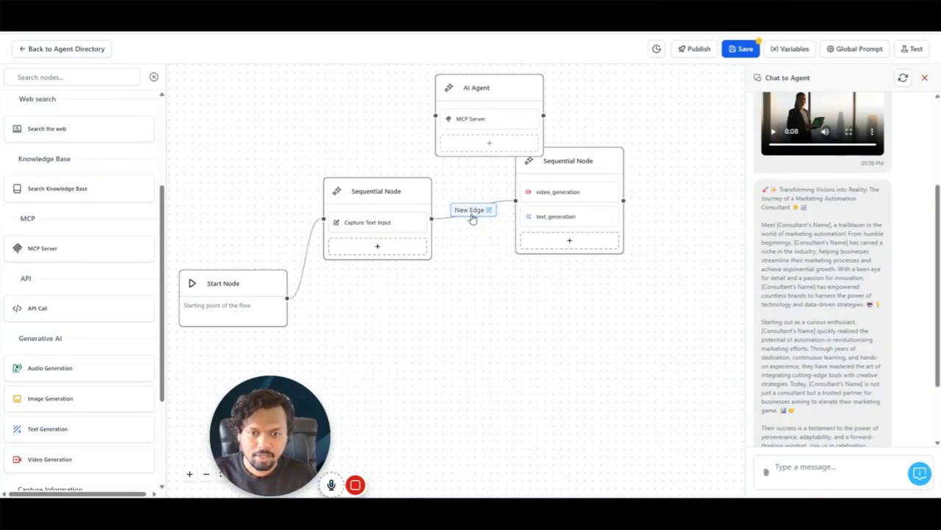
# Step: Move the video and text generation node below the AI Agent node, and place an End Node to its right
pyautogui.moveTo(571, 251); pyautogui.dragTo(559, 337)
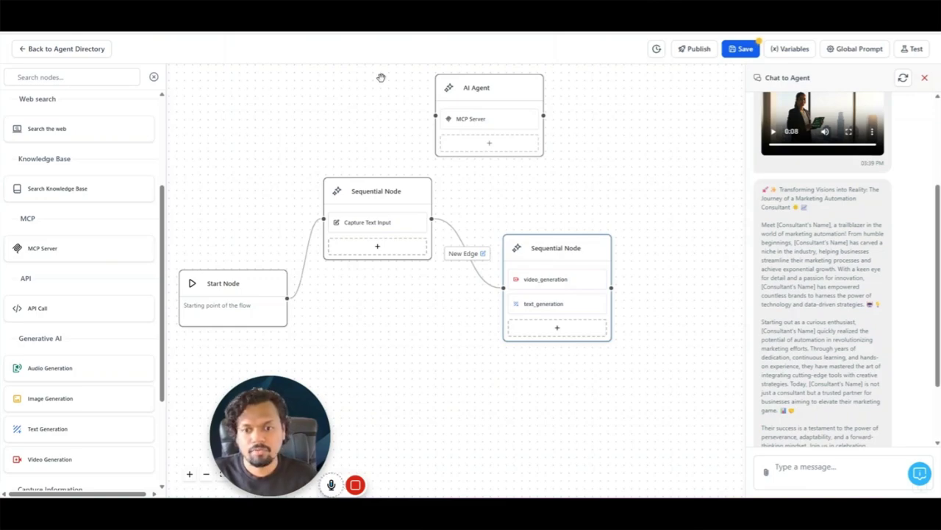
pyautogui.scroll(3, 45, 329)
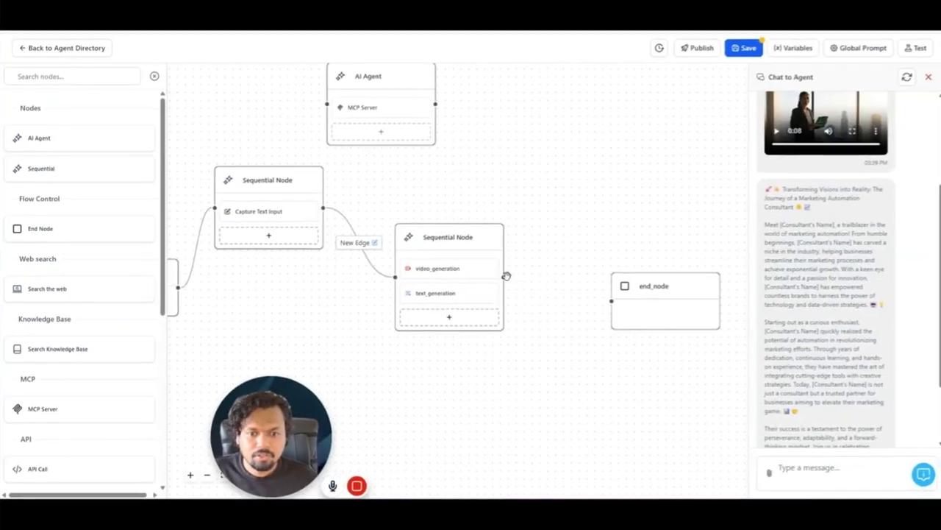
pyautogui.moveTo(501, 276); pyautogui.dragTo(614, 298)
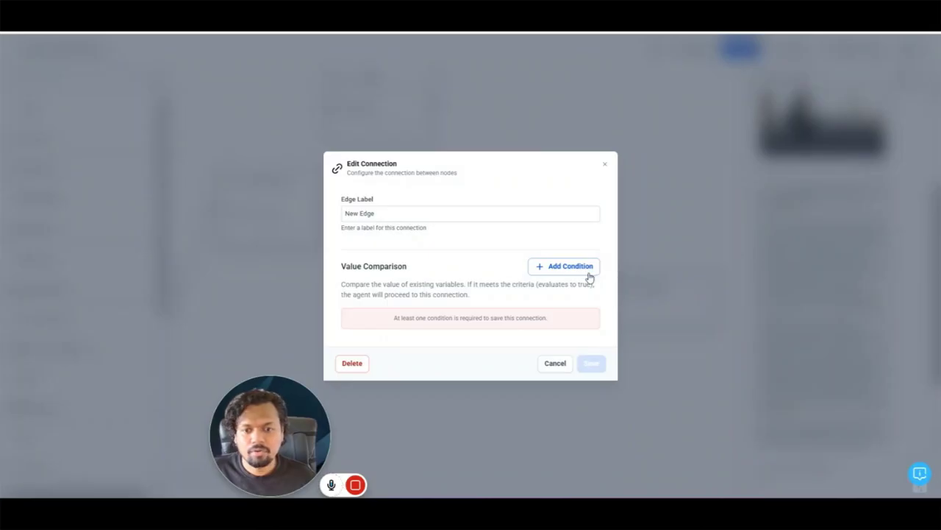
pyautogui.click(588, 270)
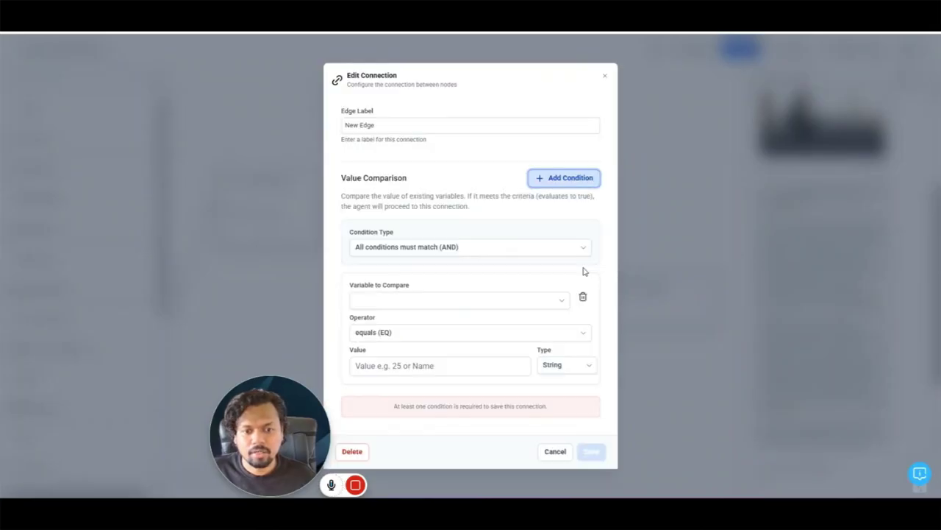
pyautogui.click(464, 298)
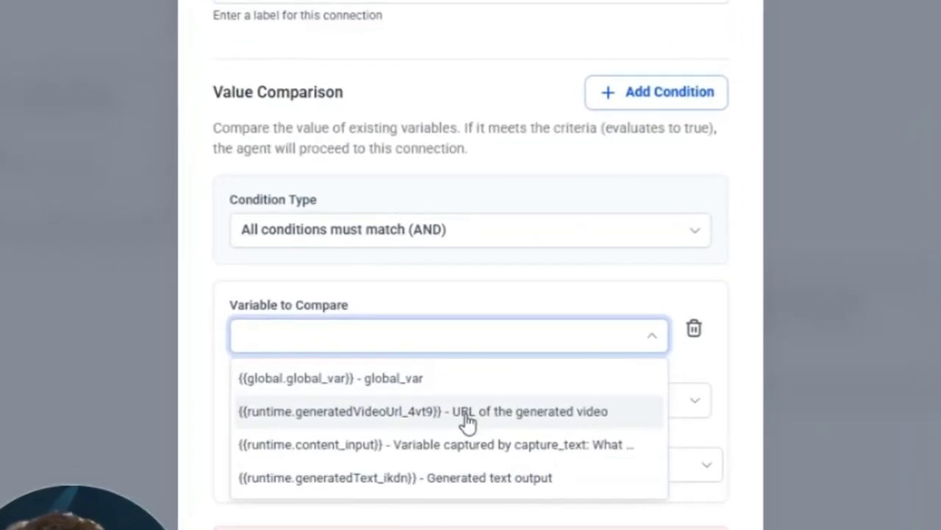
pyautogui.click(461, 449)
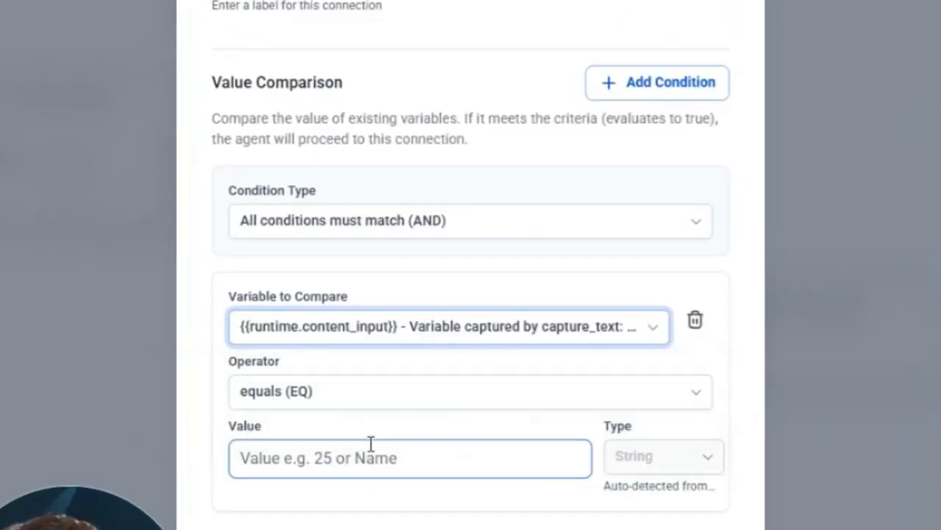
pyautogui.click(303, 397)
pyautogui.click(279, 466)
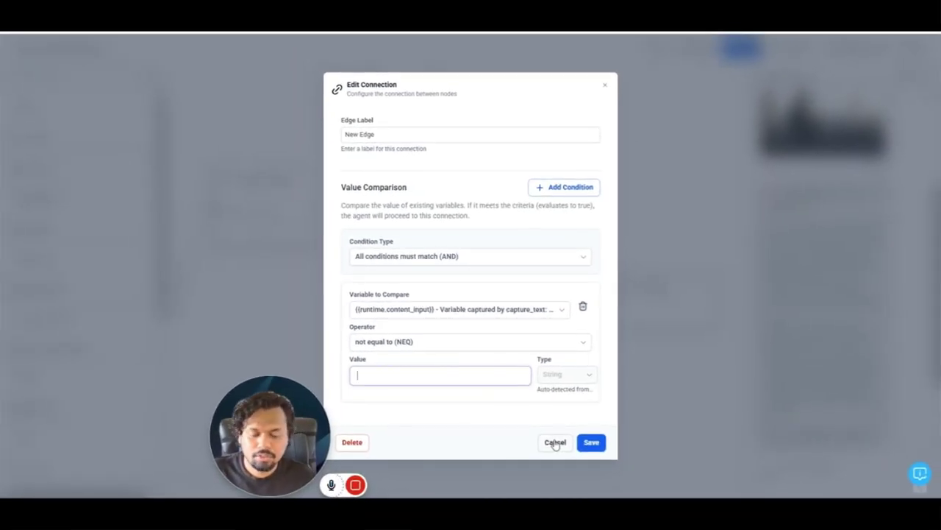
pyautogui.click(556, 442)
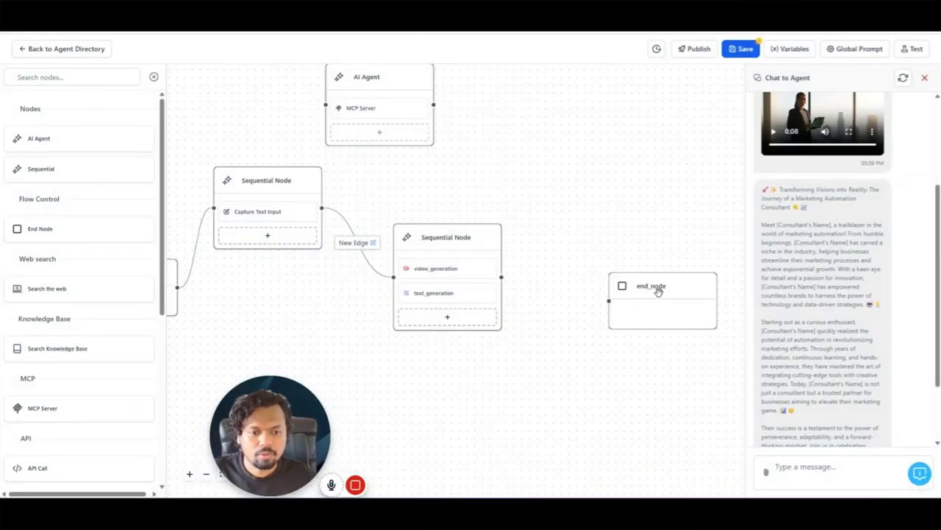
# Step: Delete the End Node beside the video and text generation node
pyautogui.moveTo(684, 279); pyautogui.dragTo(617, 274)
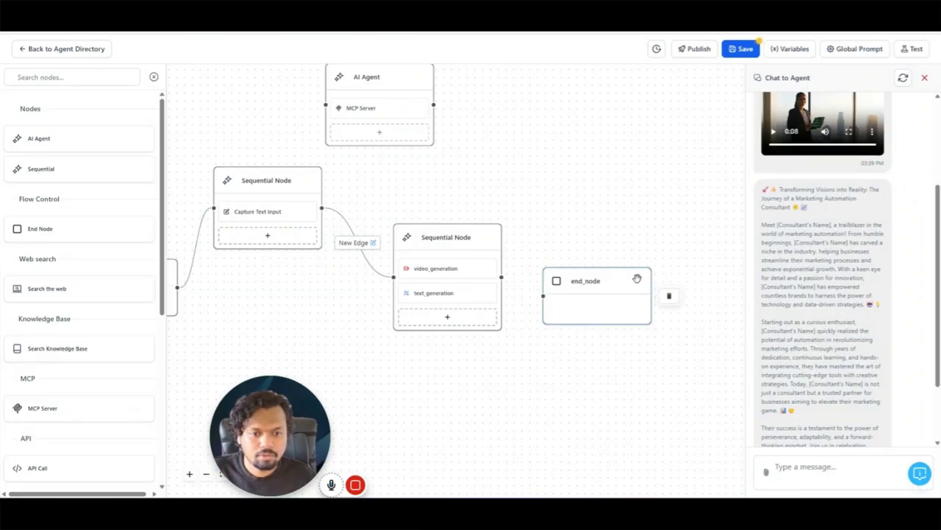
pyautogui.click(673, 297)
pyautogui.moveTo(565, 279); pyautogui.dragTo(625, 242)
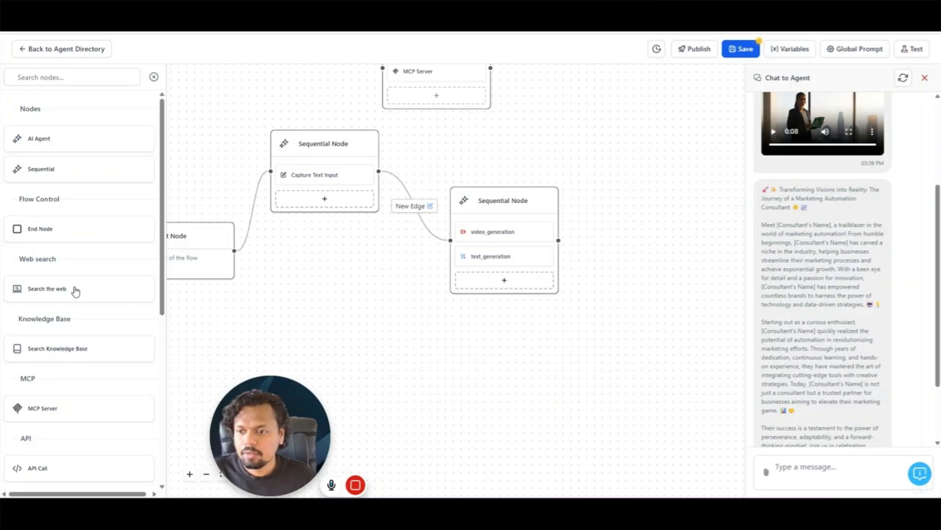
# Step: Add an AI Agent node beside the video and text generation node with the prompt "Ask customer service questions", and save it
pyautogui.moveTo(54, 139); pyautogui.dragTo(622, 274)
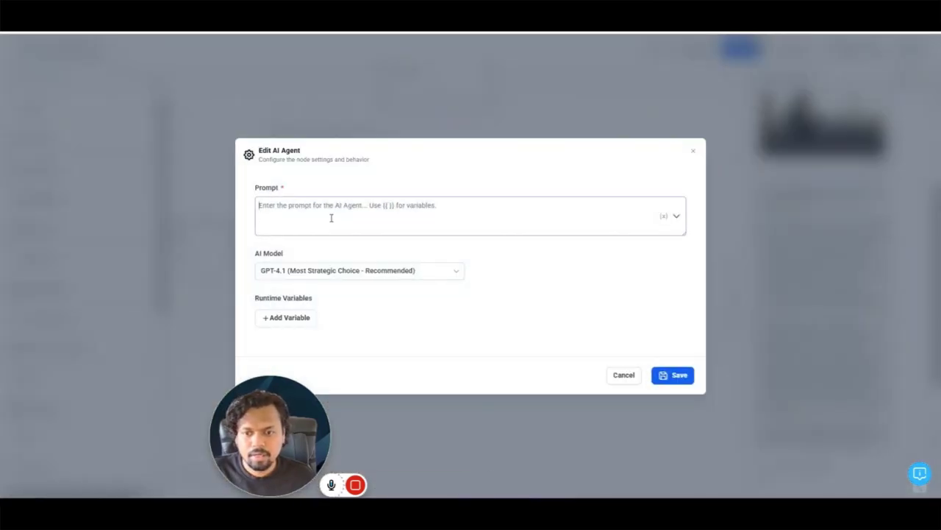
pyautogui.click(311, 200)
pyautogui.write('Ask customer service questions')
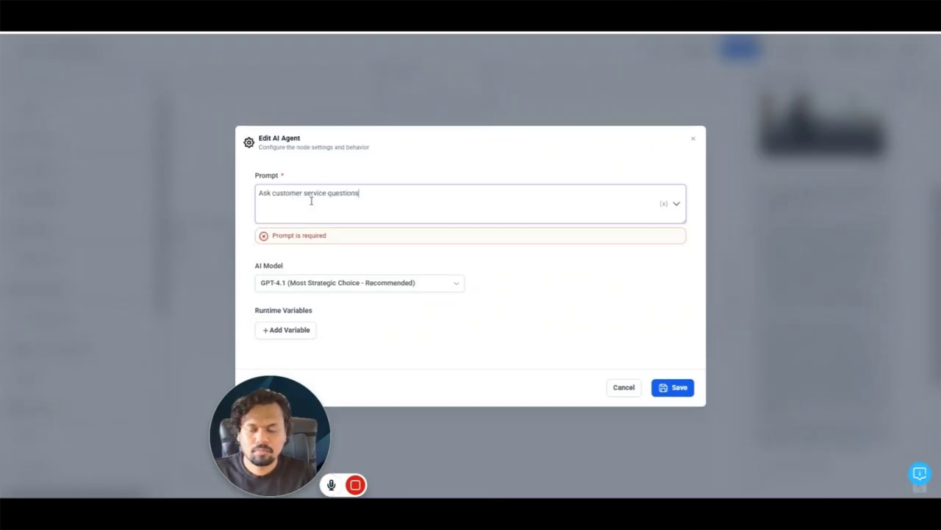
pyautogui.click(671, 387)
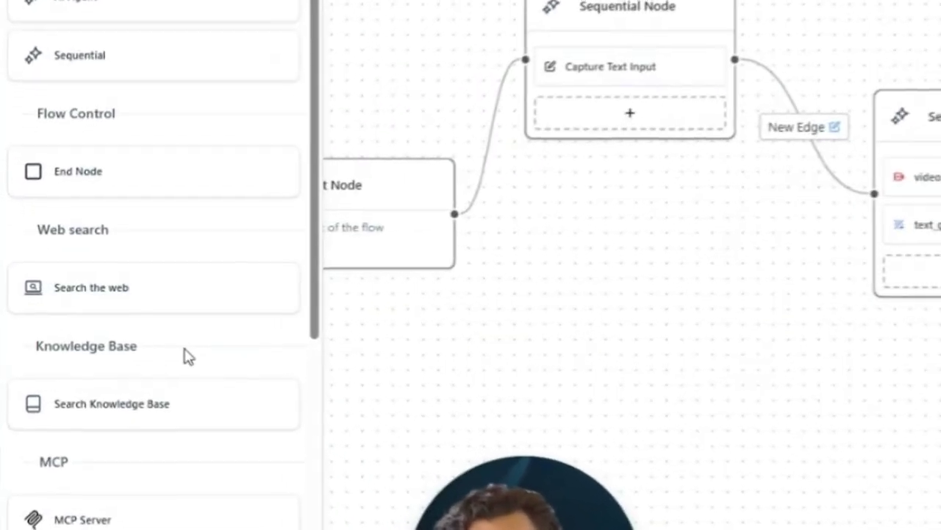
# Step: Add a Search the web tool to the new AI Agent node with the instructions "please get more details on {{runtime.content_input}}", leaving the query blank
pyautogui.moveTo(52, 288); pyautogui.dragTo(662, 304)
pyautogui.moveTo(853, 315); pyautogui.dragTo(861, 318)
pyautogui.click(861, 313)
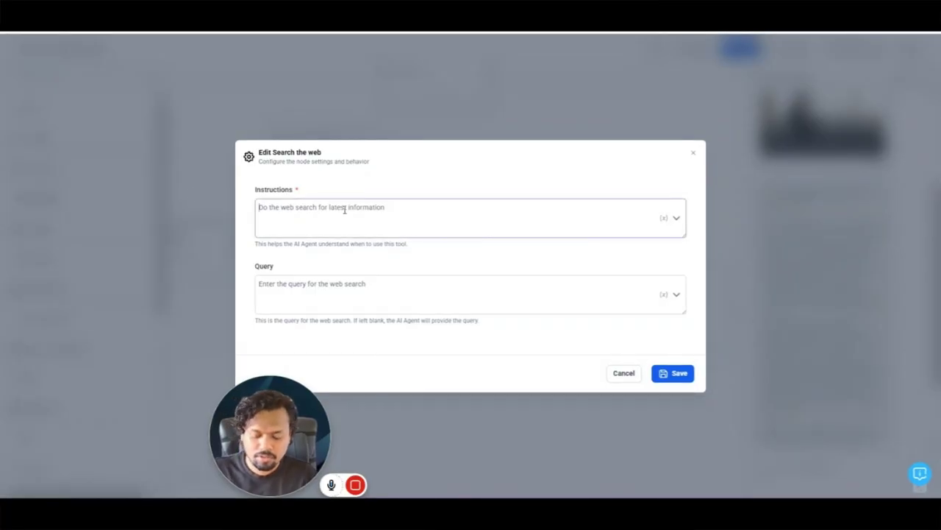
pyautogui.write('please get more details on')
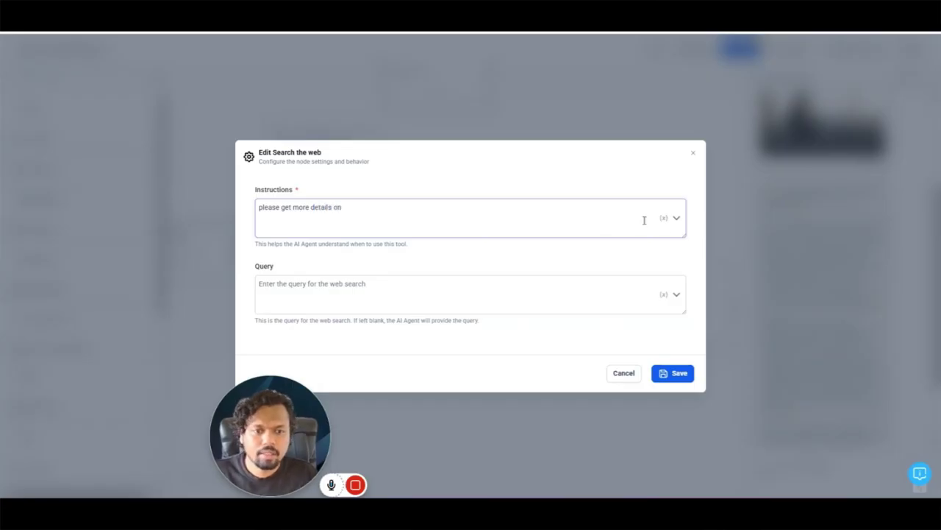
pyautogui.click(677, 218)
pyautogui.click(702, 283)
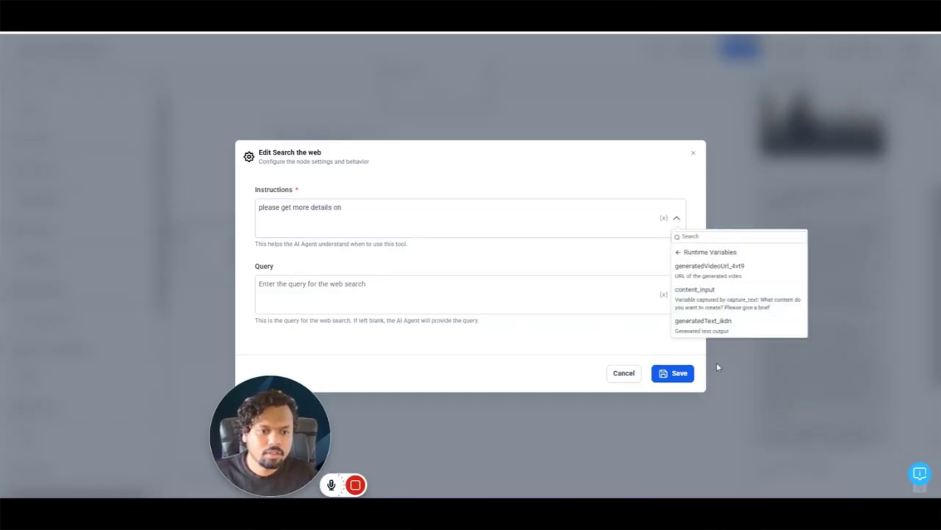
pyautogui.click(704, 297)
pyautogui.click(366, 243)
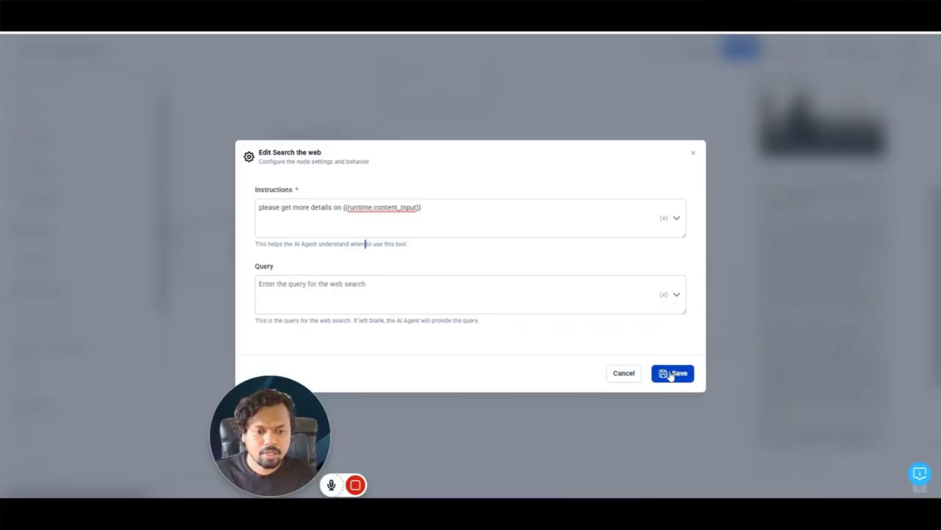
pyautogui.moveTo(257, 322); pyautogui.dragTo(492, 328)
pyautogui.click(493, 329)
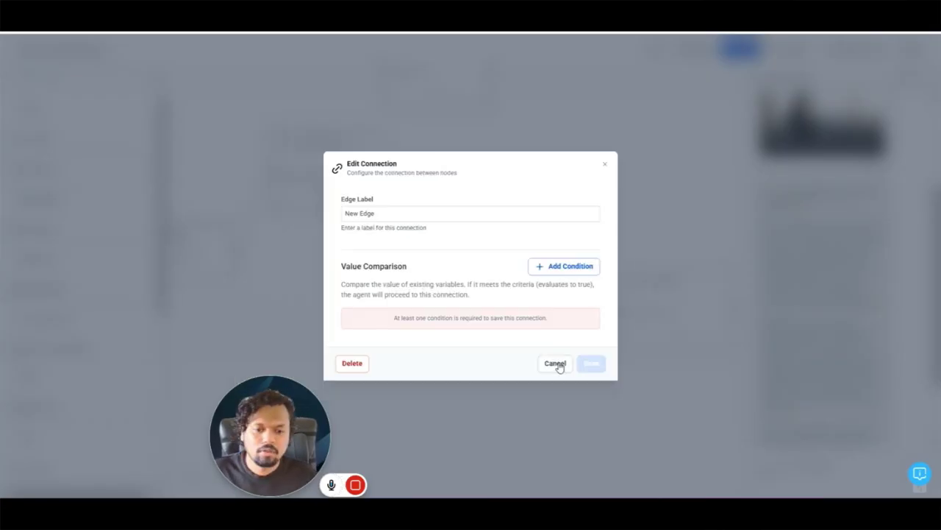
# Step: Connect the video and text generation node to the Web Search agent when {{runtime.content_input}} is not equal to (NEQ) an empty value, and align both nodes
pyautogui.click(556, 364)
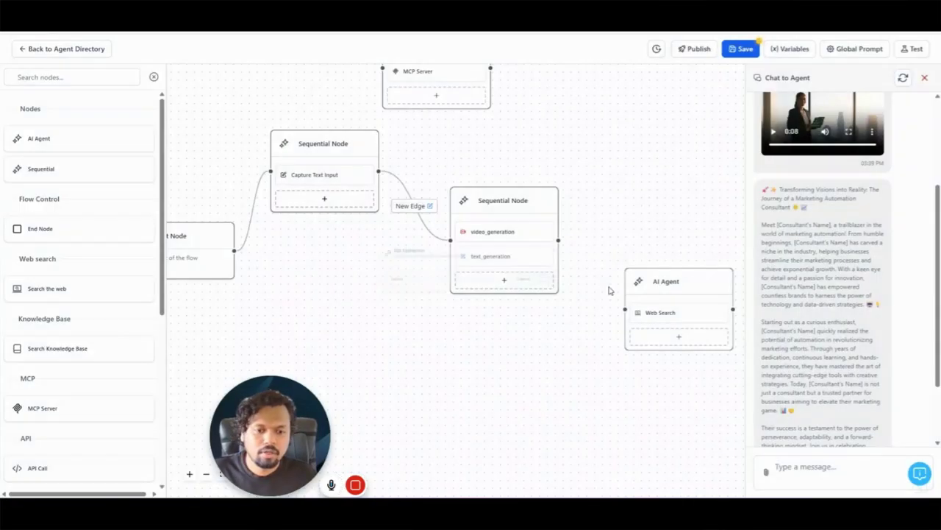
pyautogui.moveTo(561, 239); pyautogui.dragTo(621, 309)
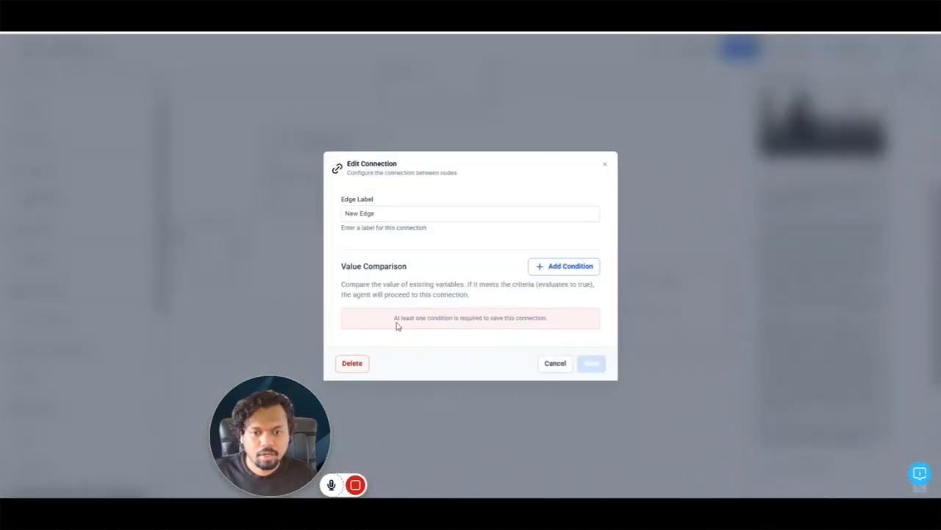
pyautogui.click(541, 268)
pyautogui.click(390, 302)
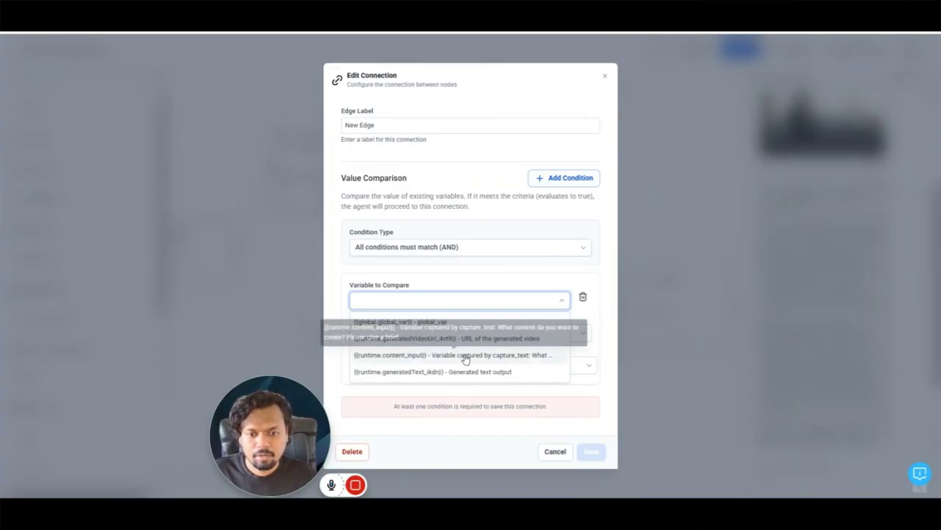
pyautogui.click(451, 355)
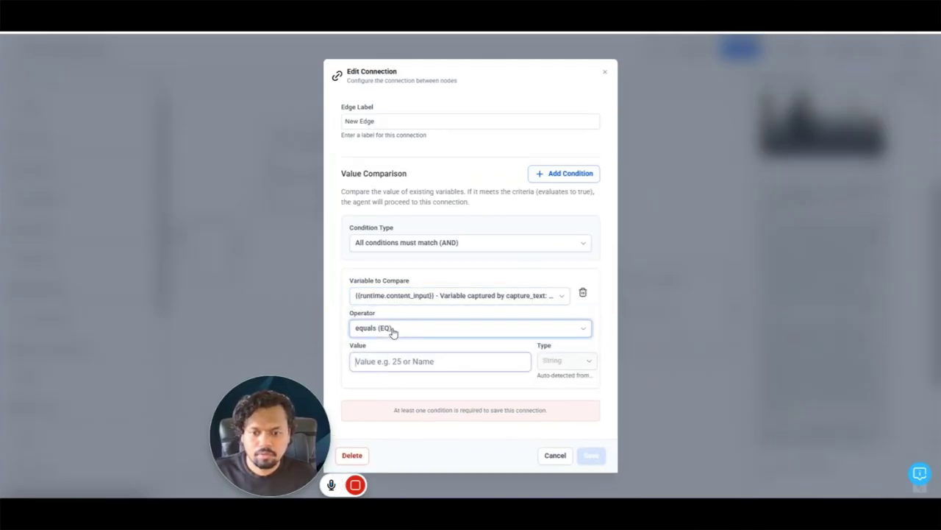
pyautogui.click(375, 328)
pyautogui.click(384, 366)
pyautogui.click(355, 361)
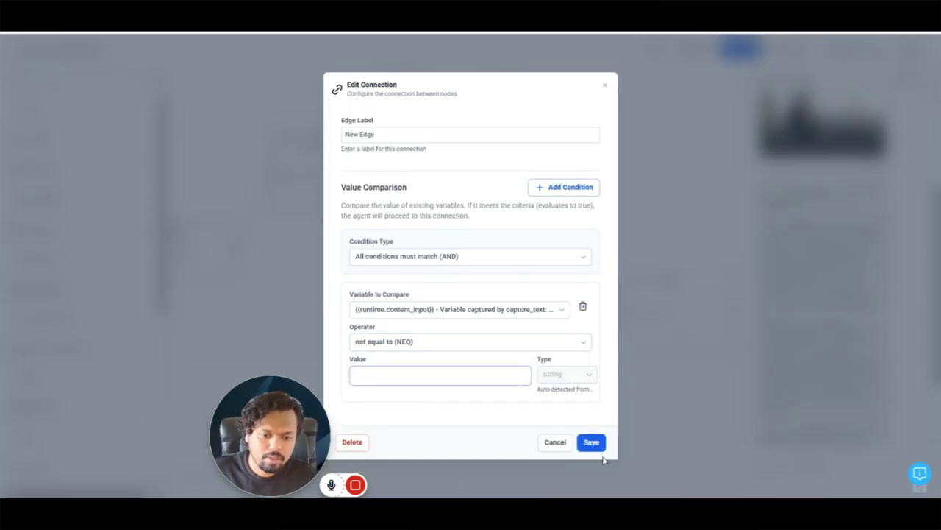
pyautogui.click(592, 441)
pyautogui.moveTo(673, 283); pyautogui.dragTo(669, 215)
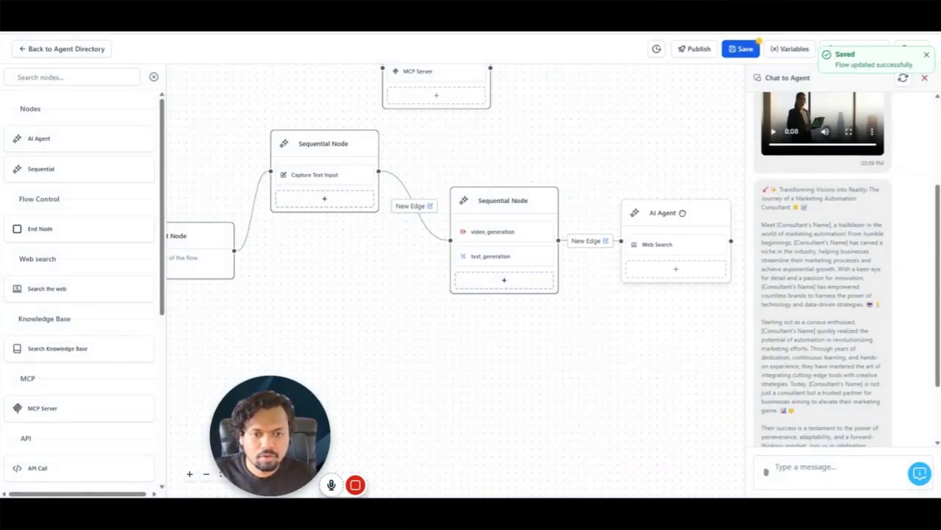
pyautogui.scroll(-3, 435, 290)
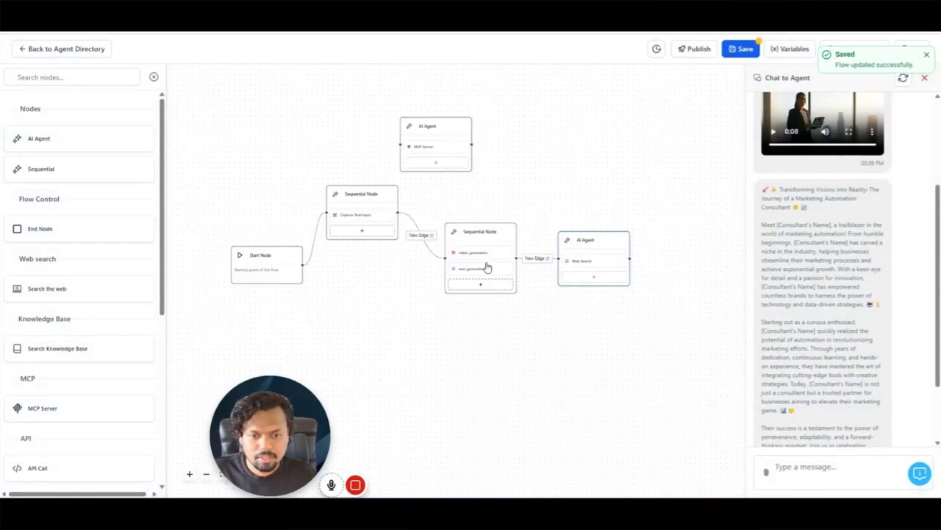